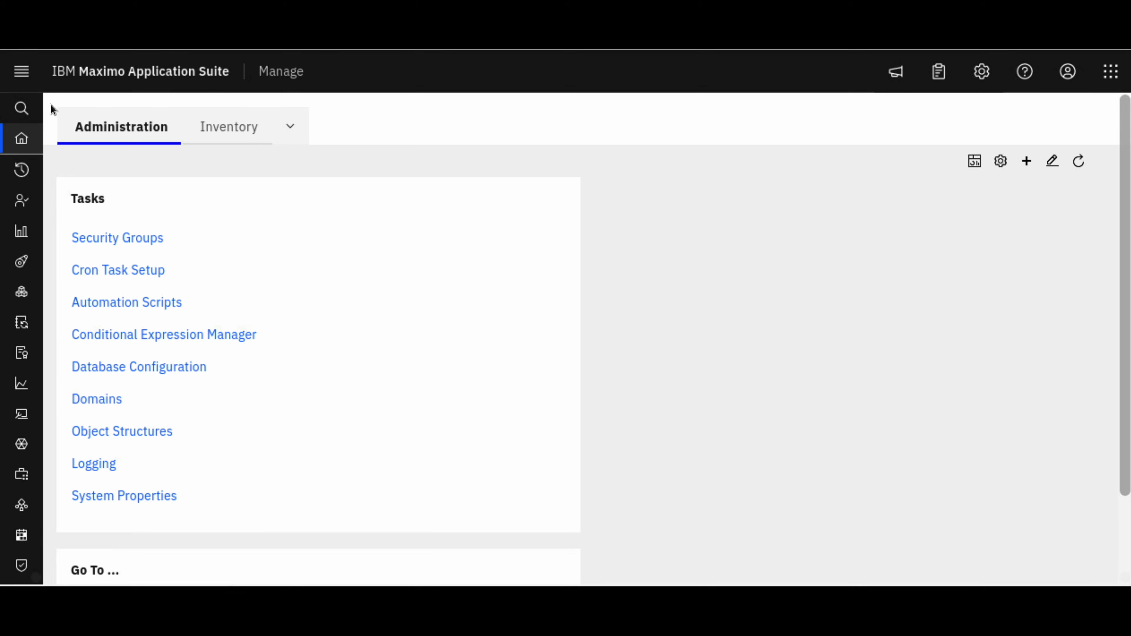
Search the applications for "work", open Work Orders, and start a new work order
{"action": "mouse_move", "coordinate": [26, 109]}
{"action": "left_click", "coordinate": [64, 109]}
{"action": "type", "text": "work"}
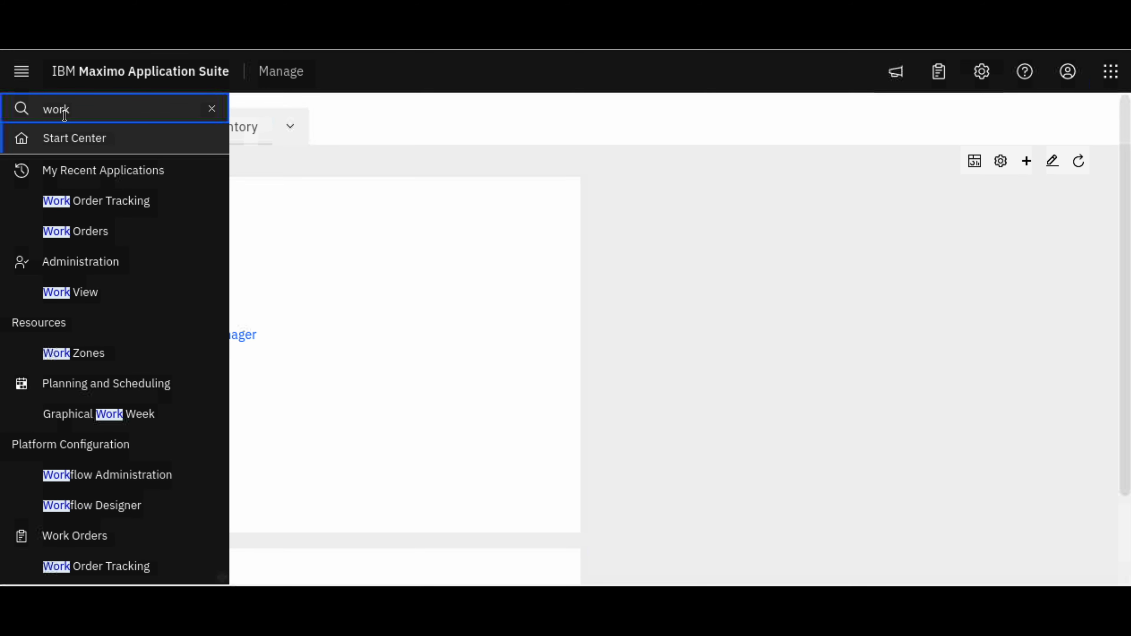
{"action": "left_click", "coordinate": [85, 234]}
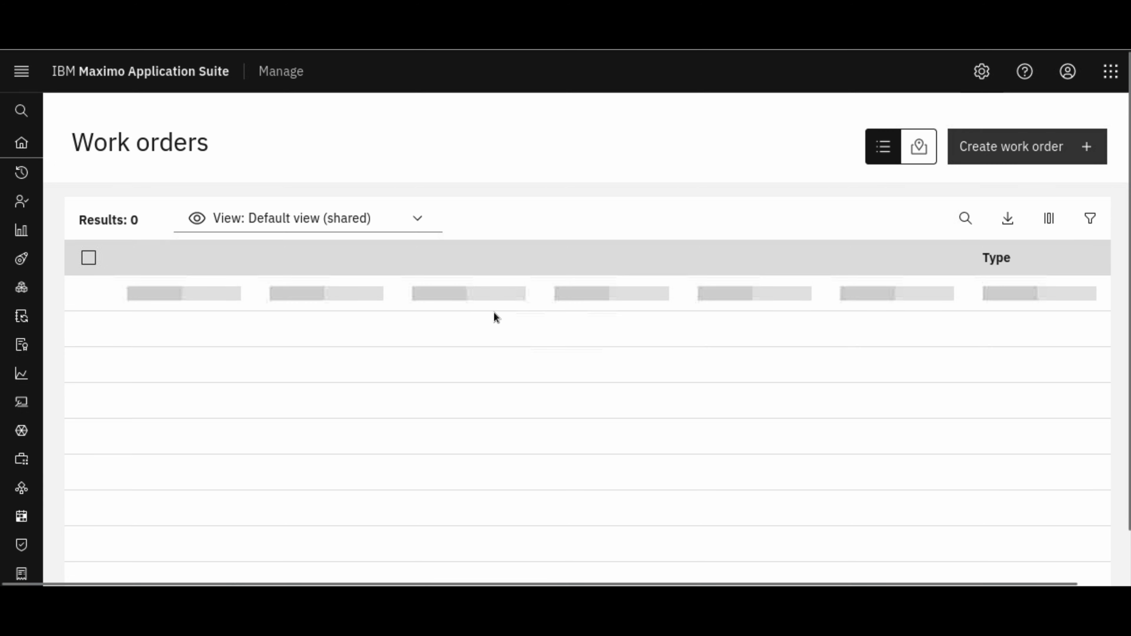
{"action": "left_click", "coordinate": [1020, 156]}
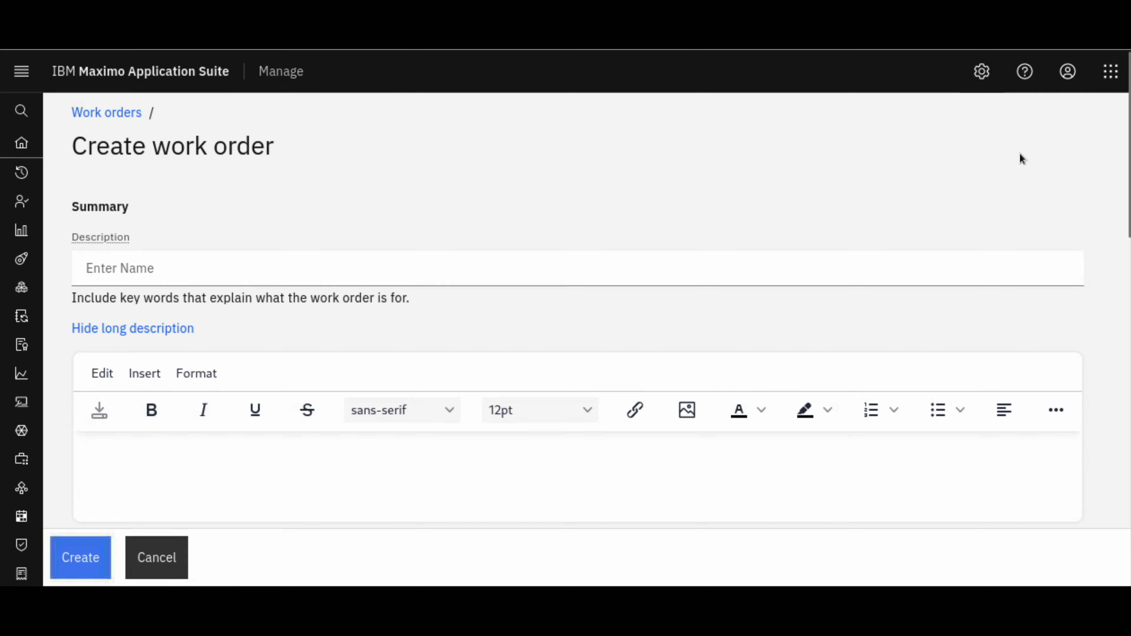
Set the new work order's description to "Engine Vibration Noise and smell of gas"
{"action": "left_click", "coordinate": [311, 269]}
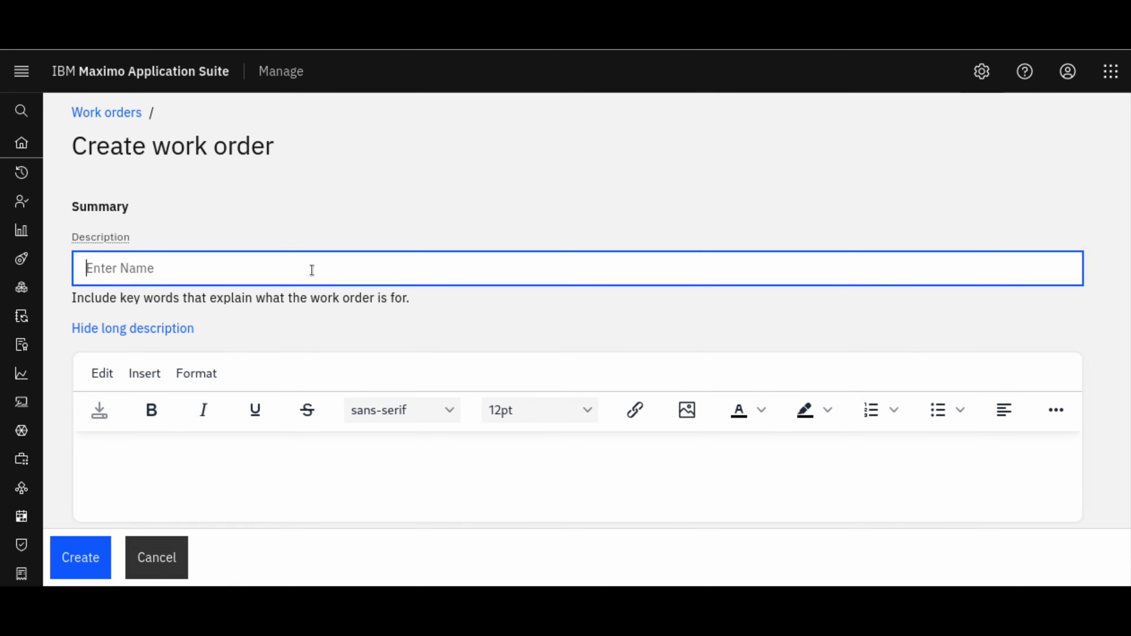
{"action": "type", "text": "Engine Vibration"}
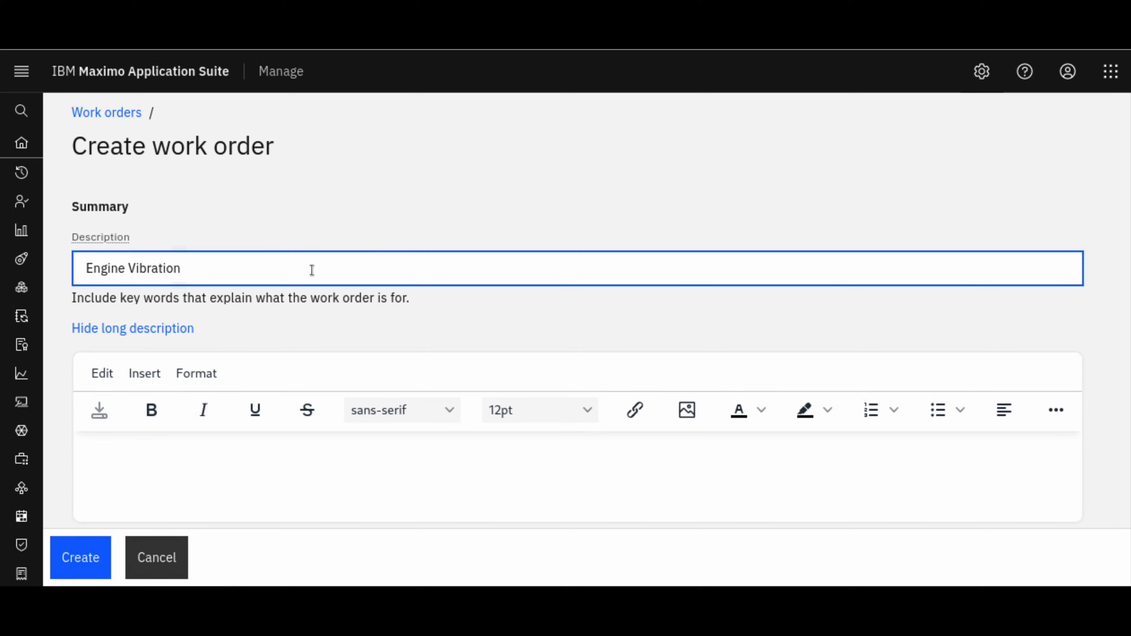
{"action": "type", "text": " Noise and smell"}
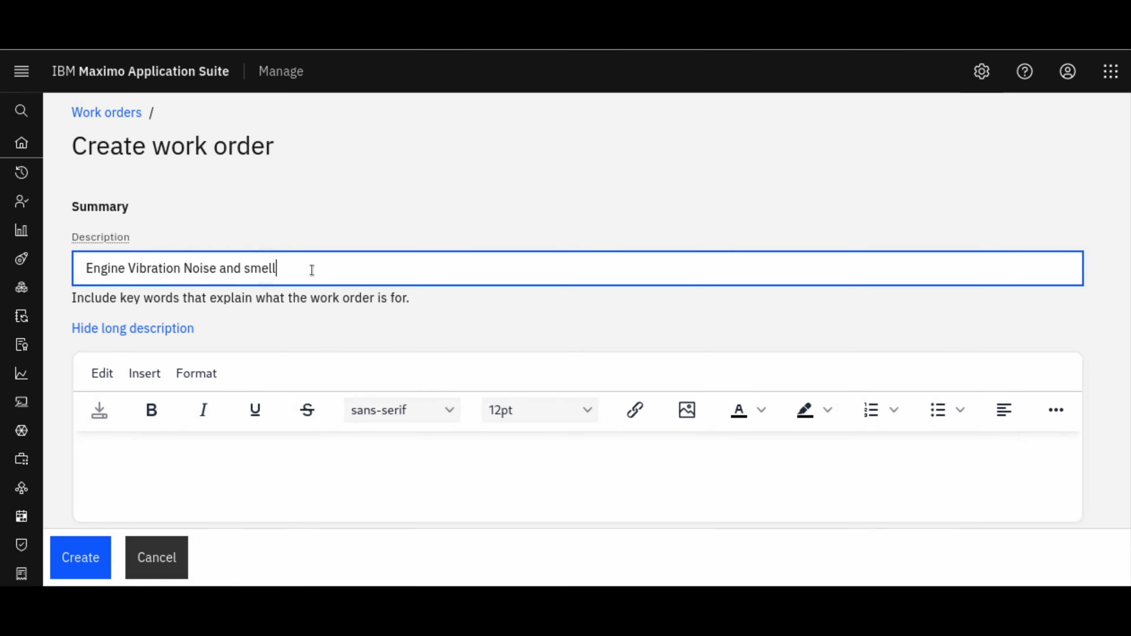
{"action": "type", "text": " of gas"}
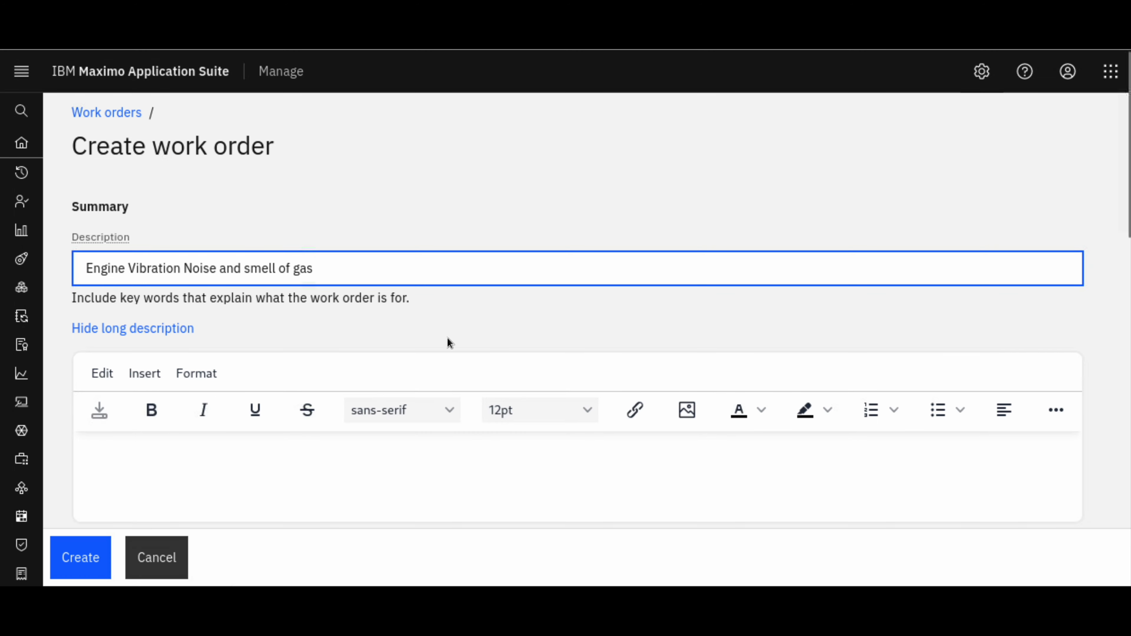
Set the work type to CM (Corrective Maintenance)
{"action": "left_click_drag", "start_coordinate": [1129, 220], "coordinate": [1128, 363]}
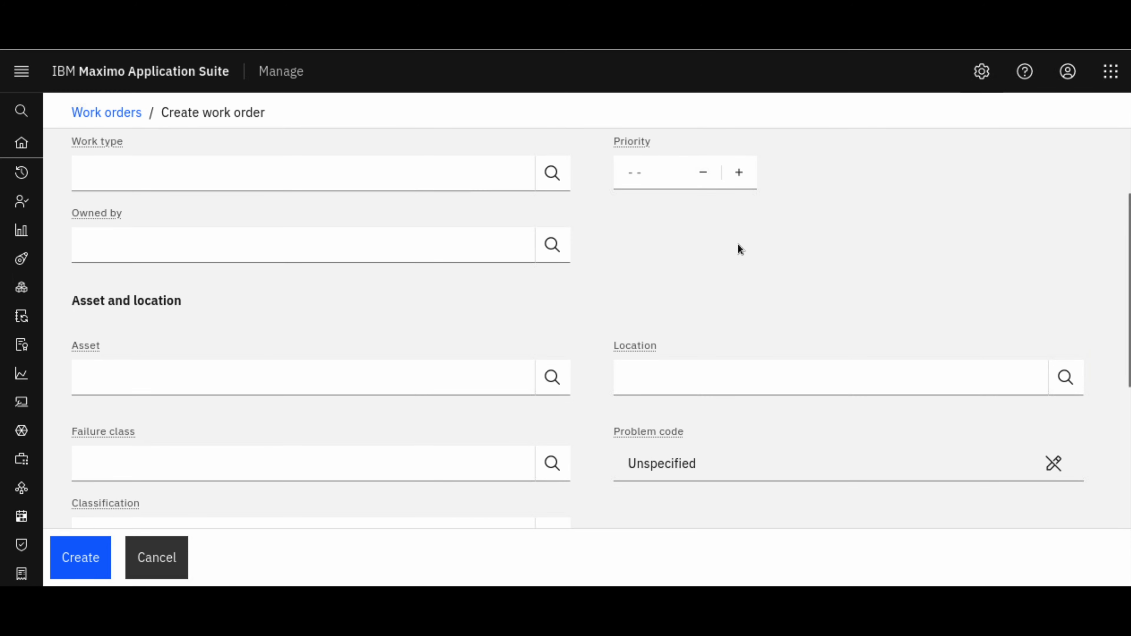
{"action": "left_click", "coordinate": [556, 179]}
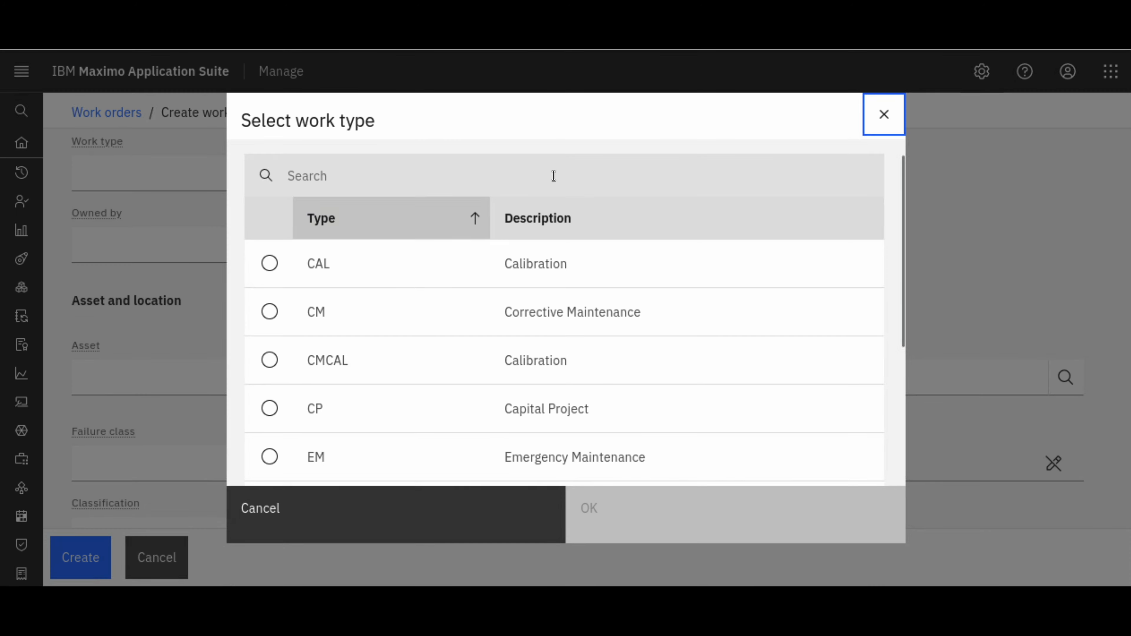
{"action": "left_click", "coordinate": [271, 314]}
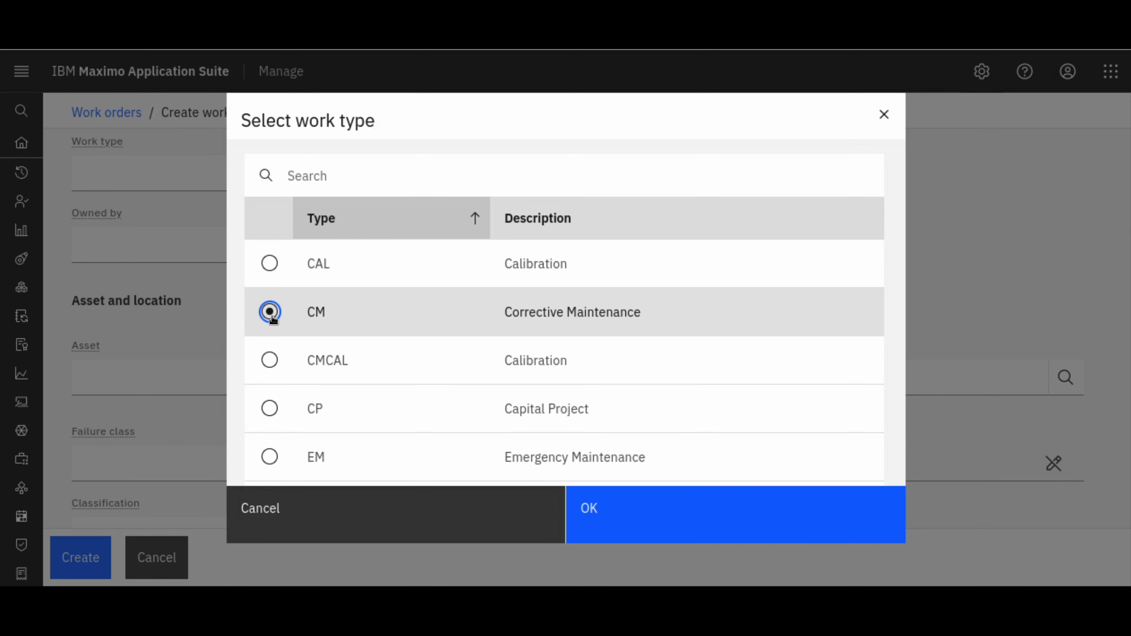
{"action": "left_click", "coordinate": [604, 512]}
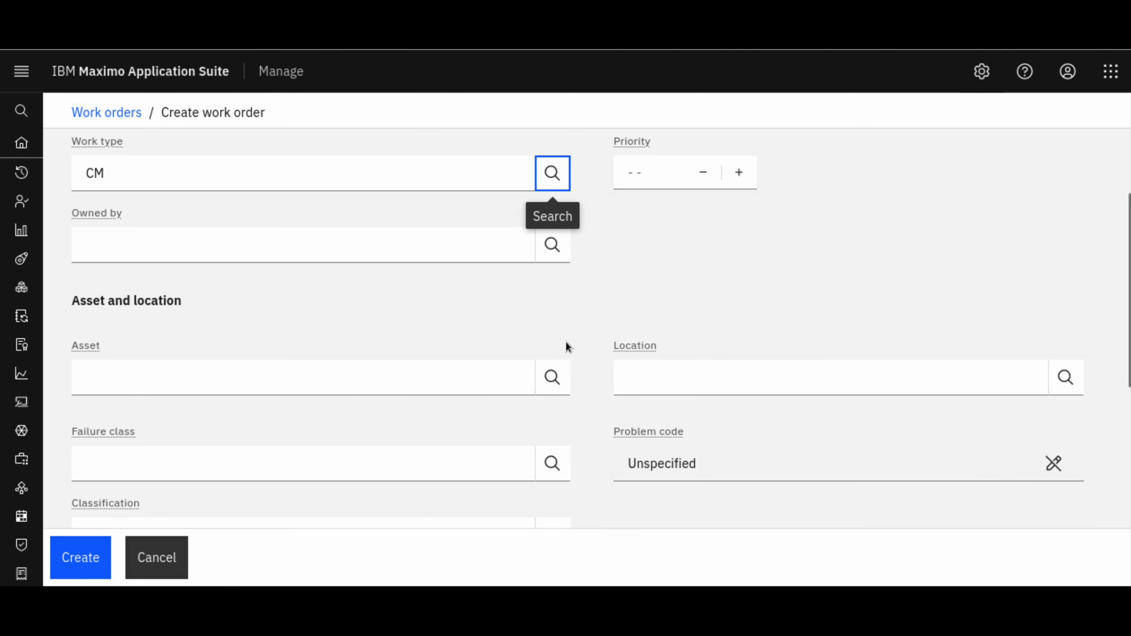
Search the assets for "gas" and assign Gas Engine 1 (GASENG1) to the work order
{"action": "left_click", "coordinate": [467, 379]}
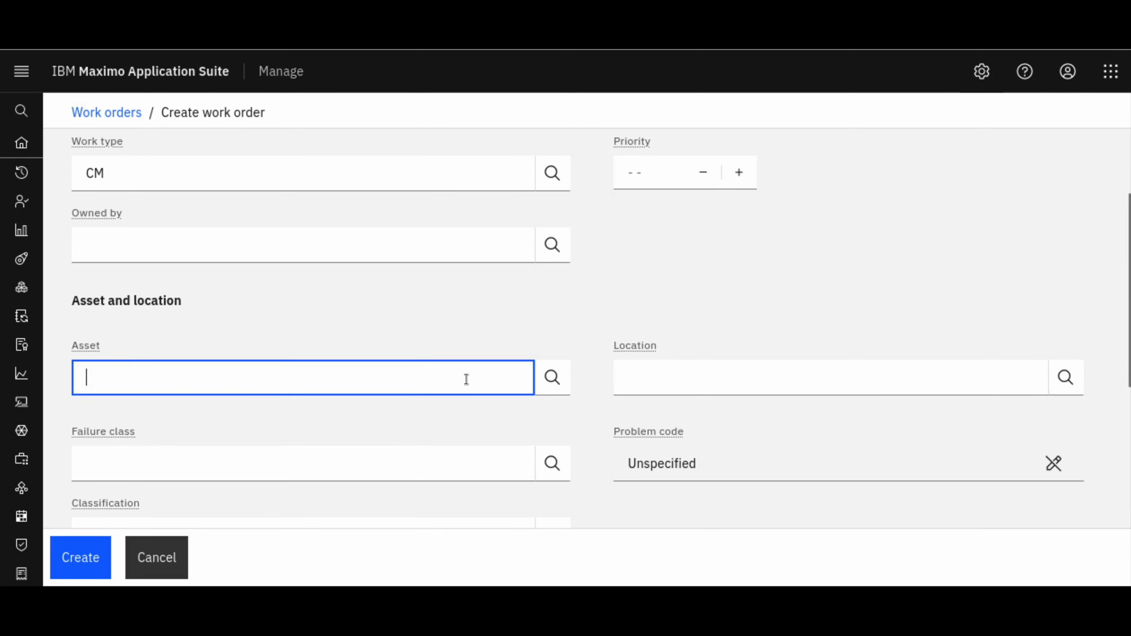
{"action": "left_click", "coordinate": [559, 375]}
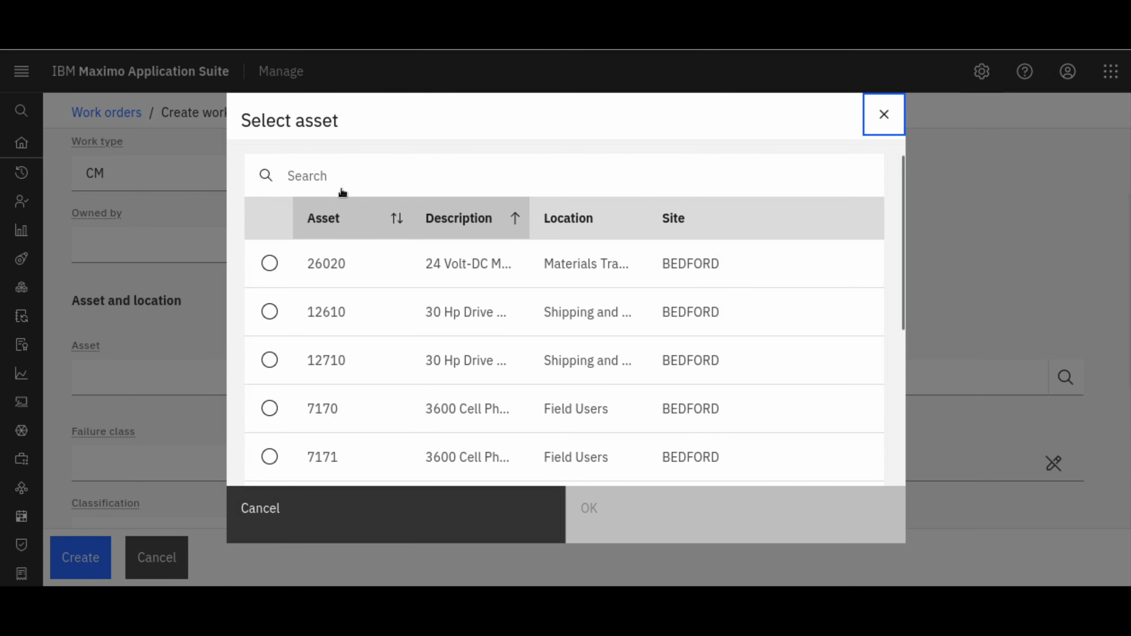
{"action": "left_click", "coordinate": [332, 176]}
{"action": "type", "text": "gas"}
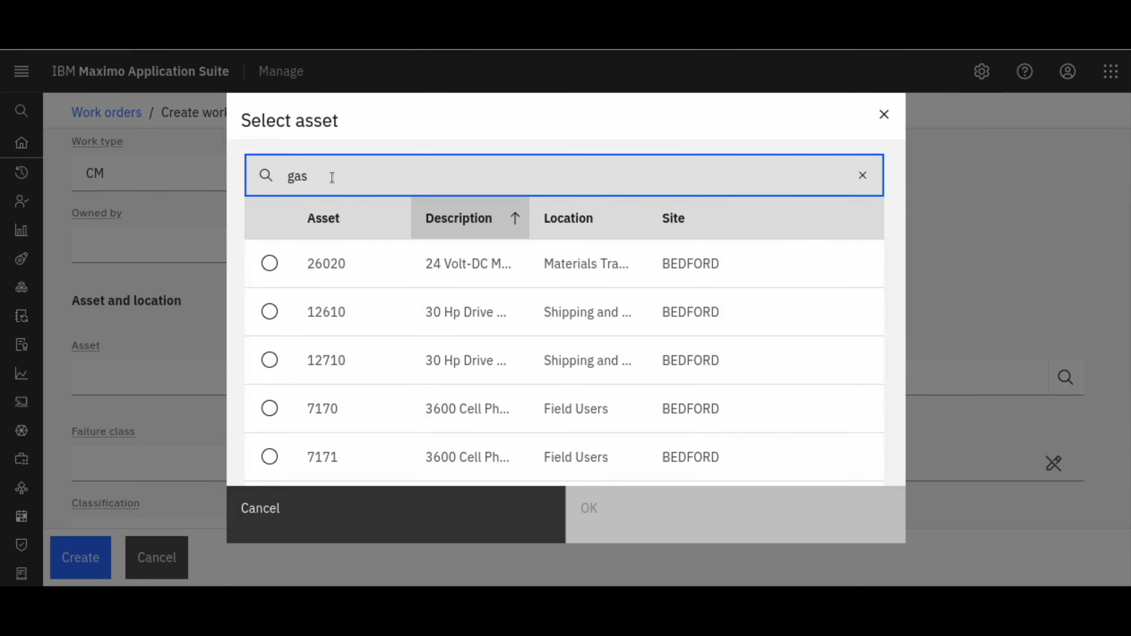
{"action": "left_click", "coordinate": [276, 416]}
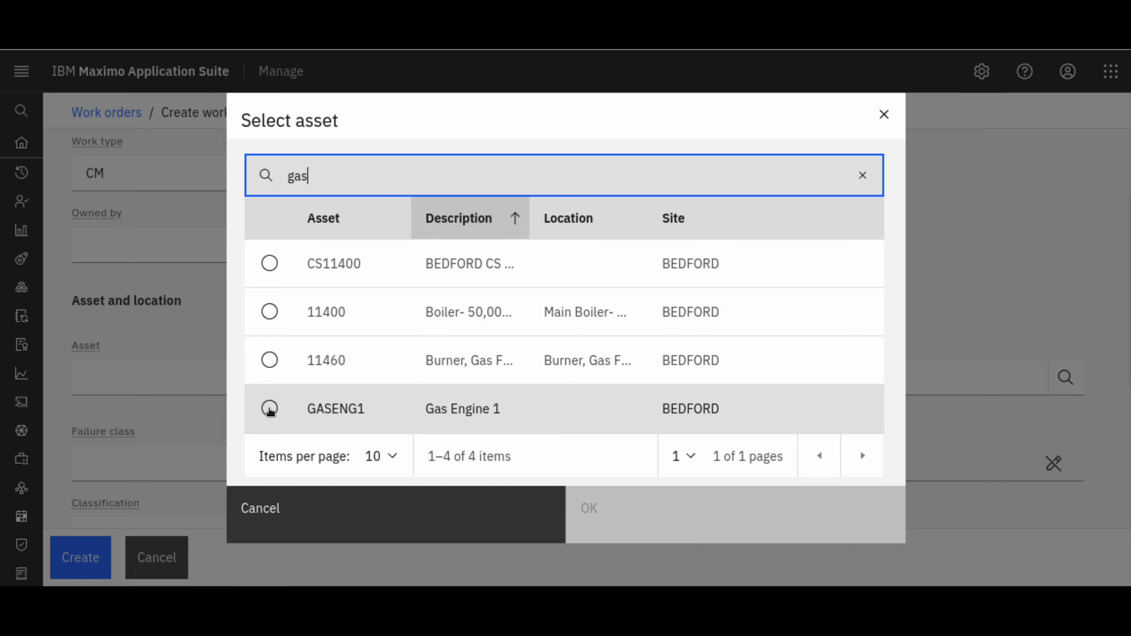
{"action": "left_click", "coordinate": [635, 510]}
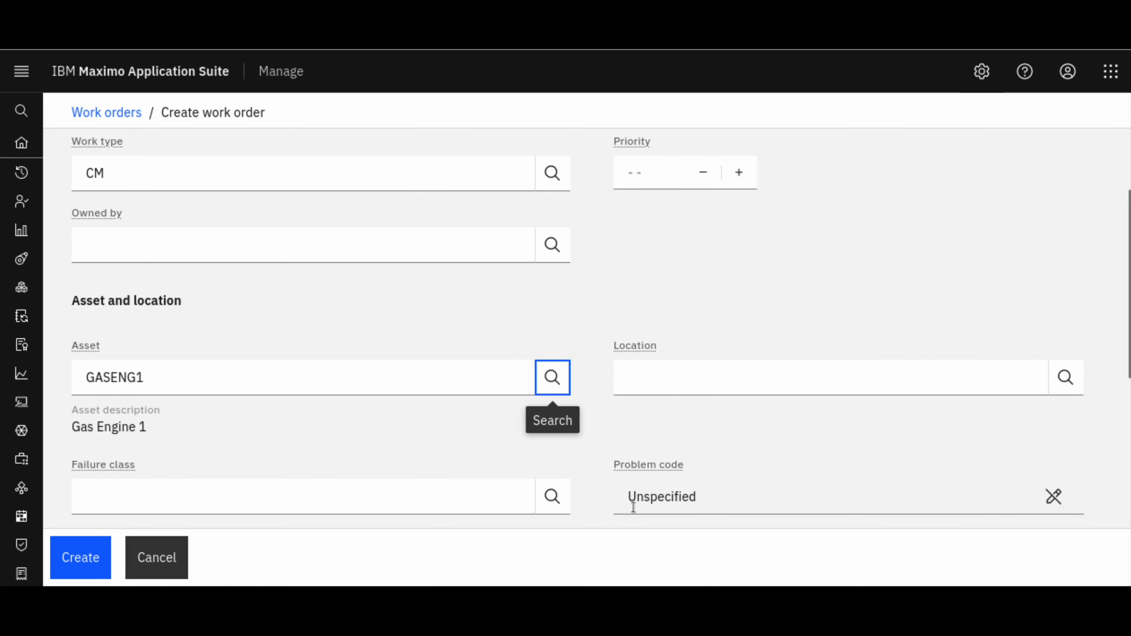
Search the failure classes for "hvac" and set the work order's failure class to HVAC
{"action": "left_click_drag", "start_coordinate": [1129, 237], "coordinate": [1129, 290]}
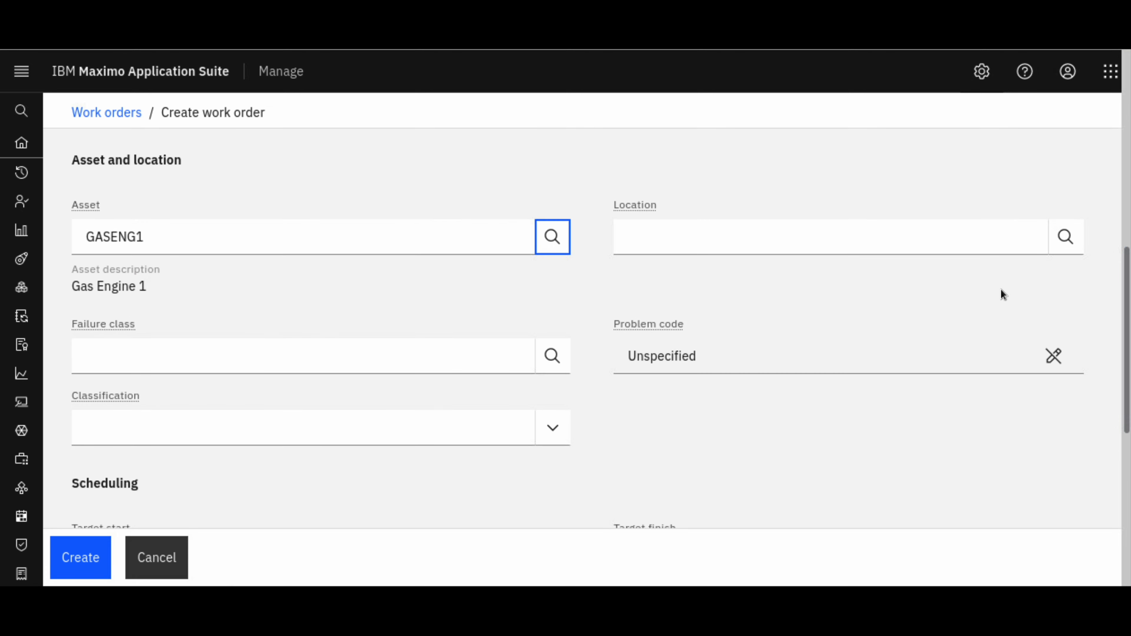
{"action": "left_click", "coordinate": [553, 362]}
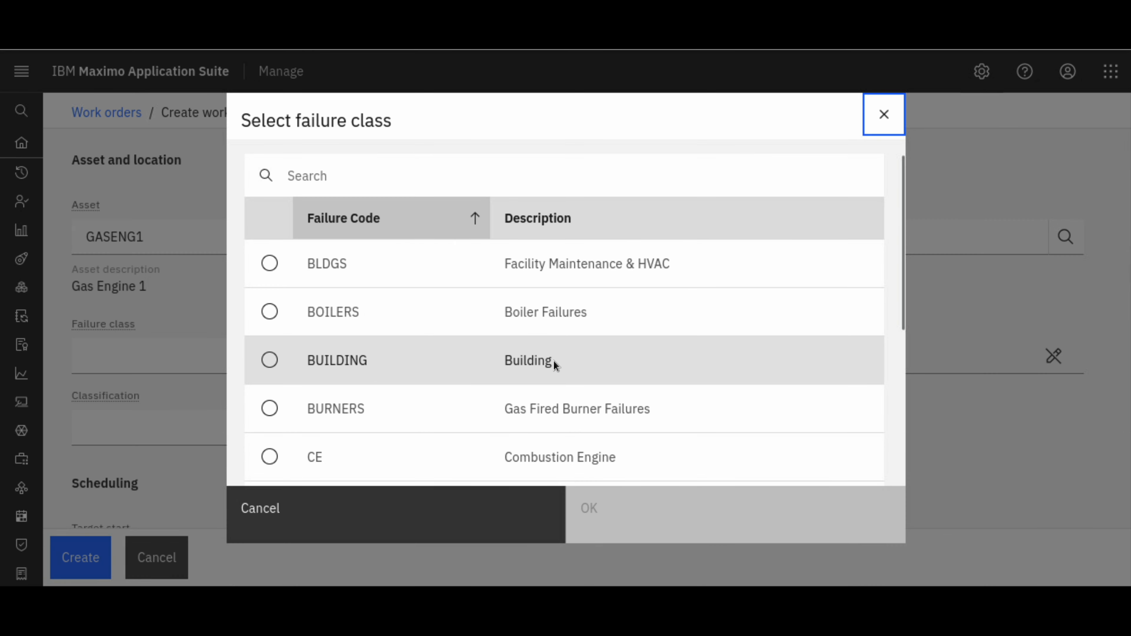
{"action": "left_click", "coordinate": [351, 175]}
{"action": "type", "text": "hvac"}
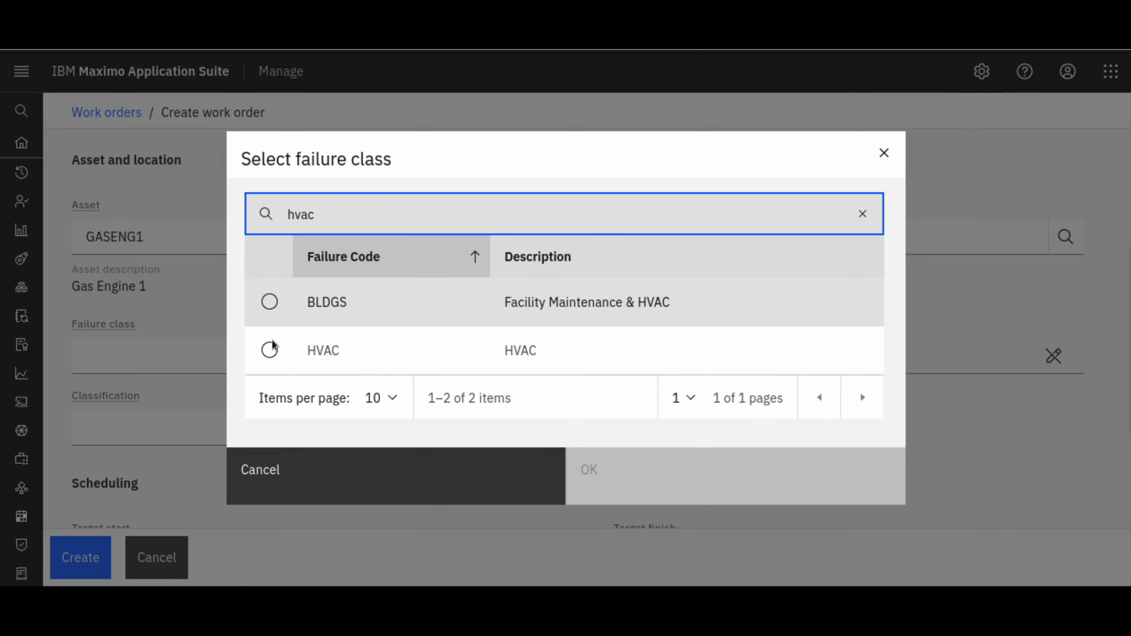
{"action": "left_click", "coordinate": [269, 350]}
{"action": "left_click", "coordinate": [589, 470]}
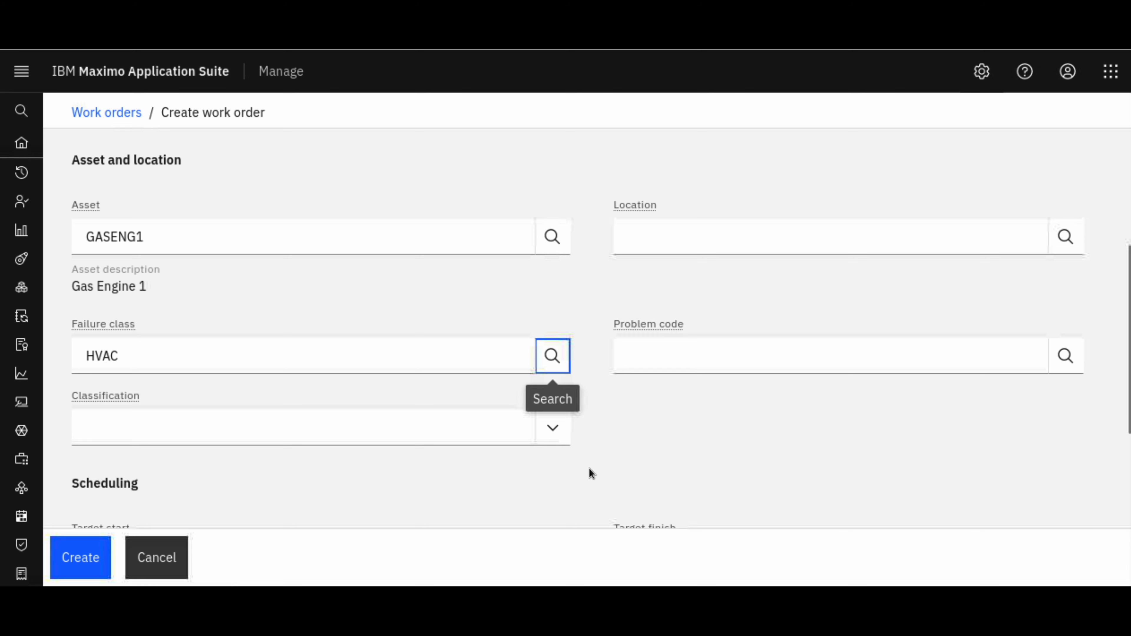
Browse the available problem codes for the work order and close the selection without choosing one
{"action": "left_click", "coordinate": [1065, 357]}
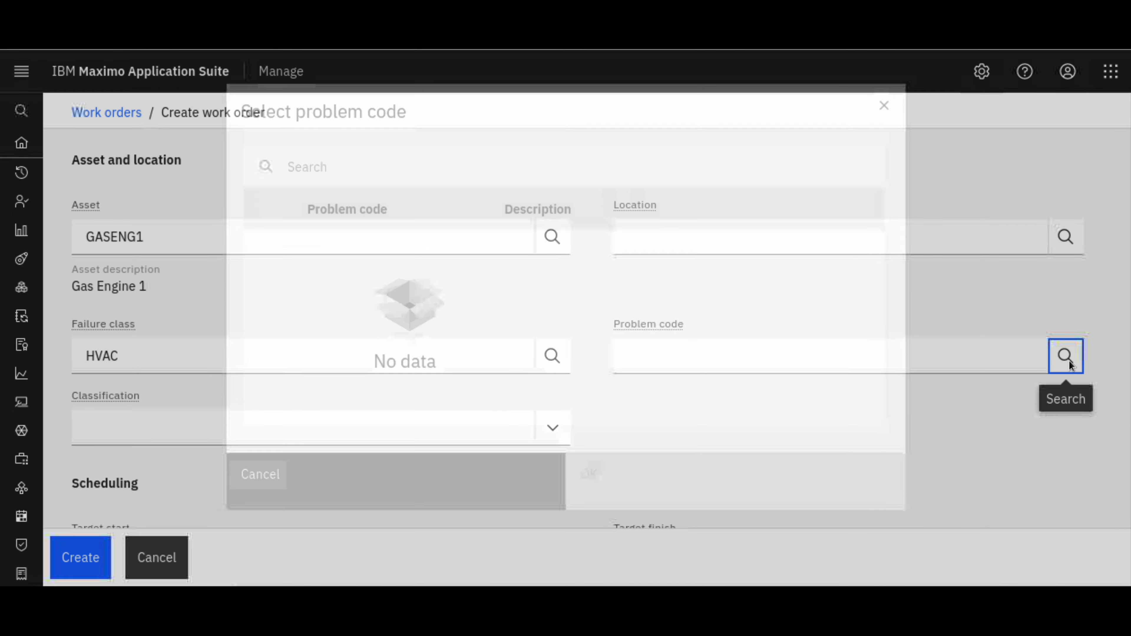
{"action": "left_click", "coordinate": [789, 175]}
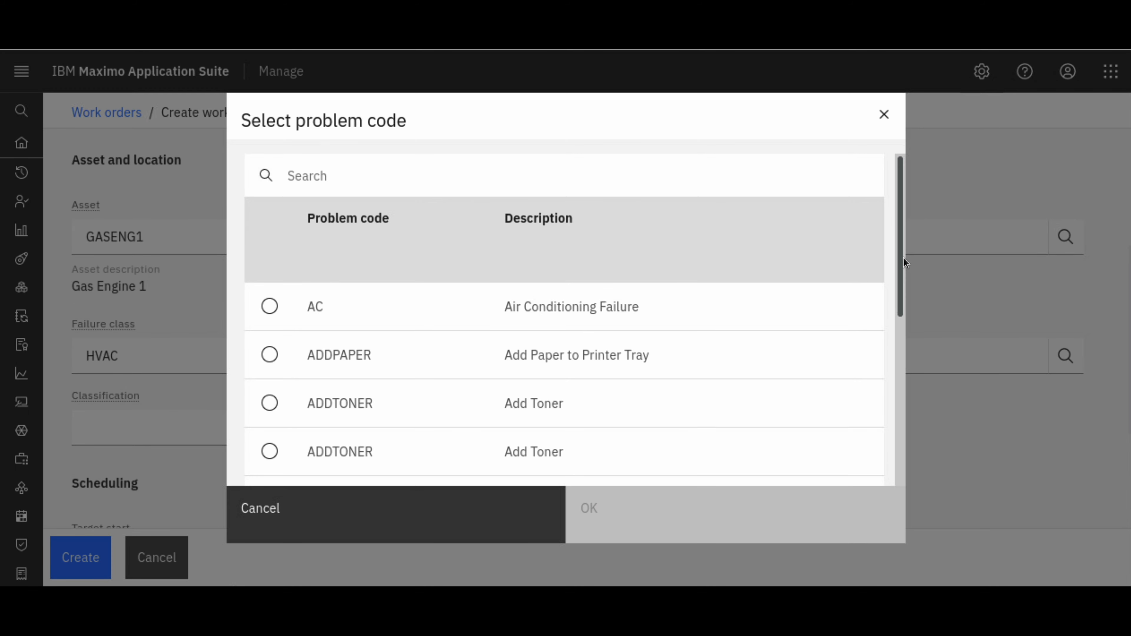
{"action": "left_click_drag", "start_coordinate": [902, 257], "coordinate": [901, 456]}
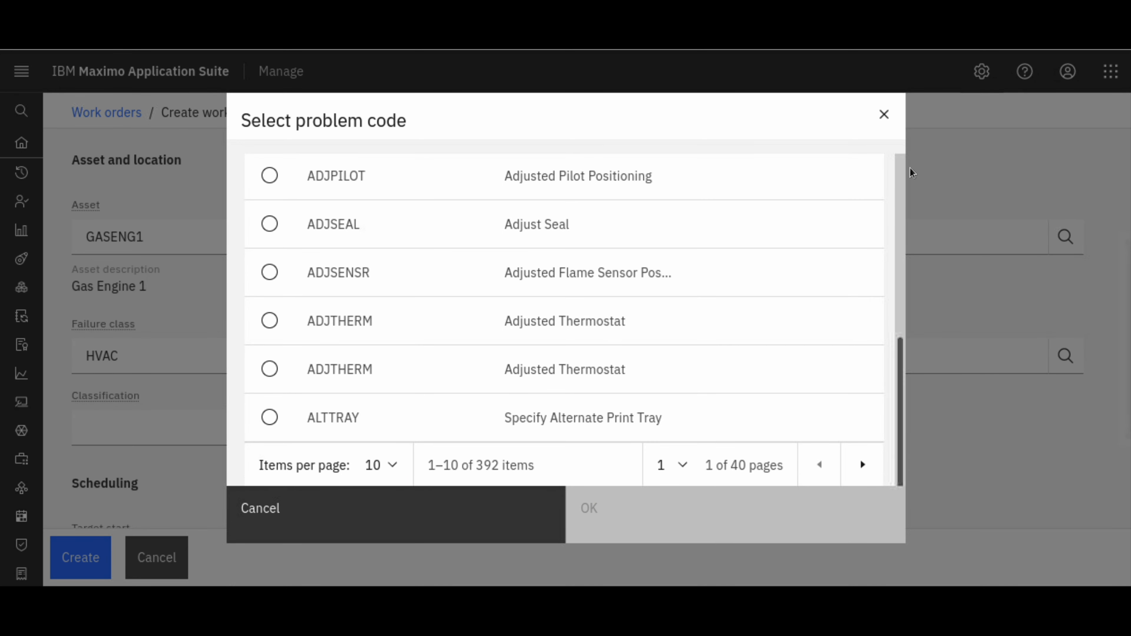
{"action": "left_click", "coordinate": [885, 115]}
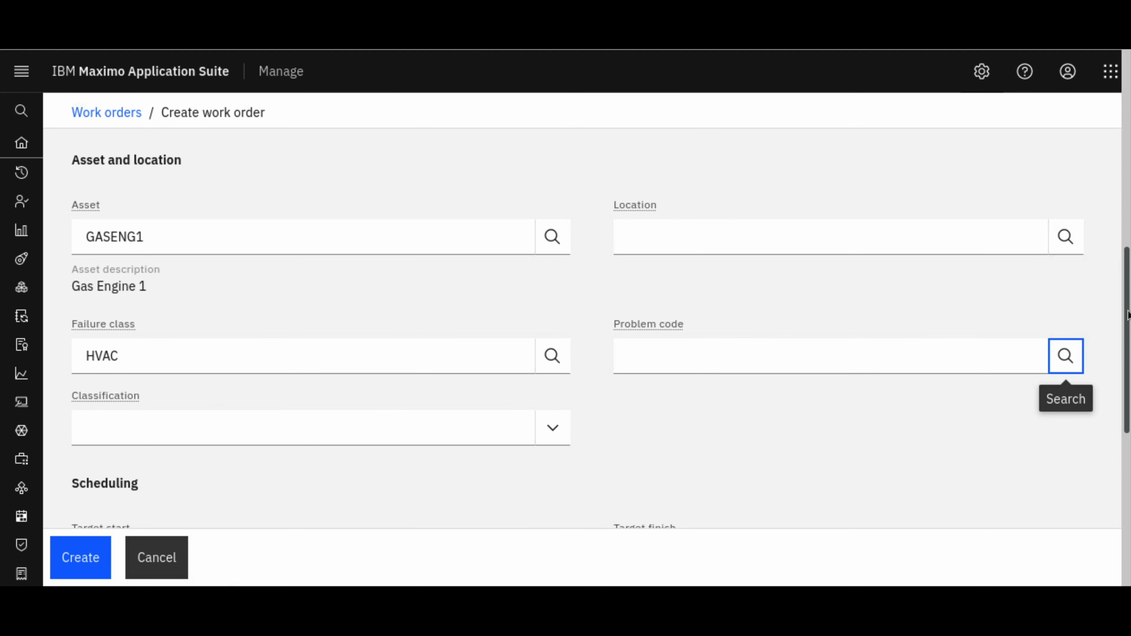
Review the entered details, create the work order, and dismiss the notification
{"action": "scroll", "coordinate": [1128, 313], "scroll_direction": "down", "scroll_amount": 4}
{"action": "scroll", "coordinate": [1129, 338], "scroll_direction": "up", "scroll_amount": 4}
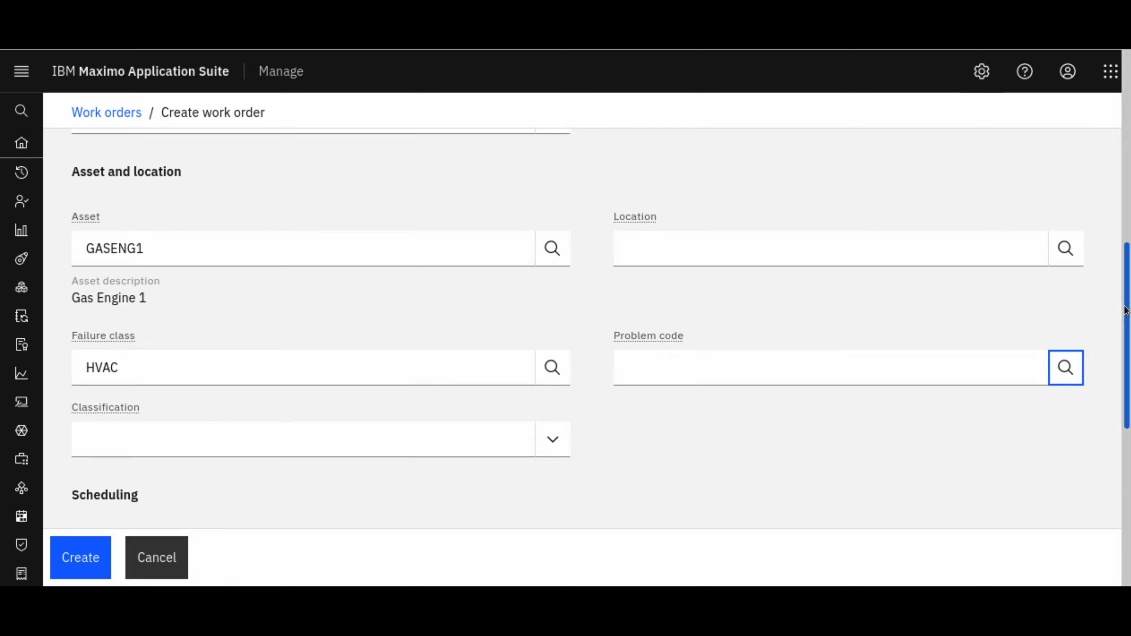
{"action": "scroll", "coordinate": [1128, 362], "scroll_direction": "down", "scroll_amount": 4}
{"action": "scroll", "coordinate": [1108, 245], "scroll_direction": "up", "scroll_amount": 12}
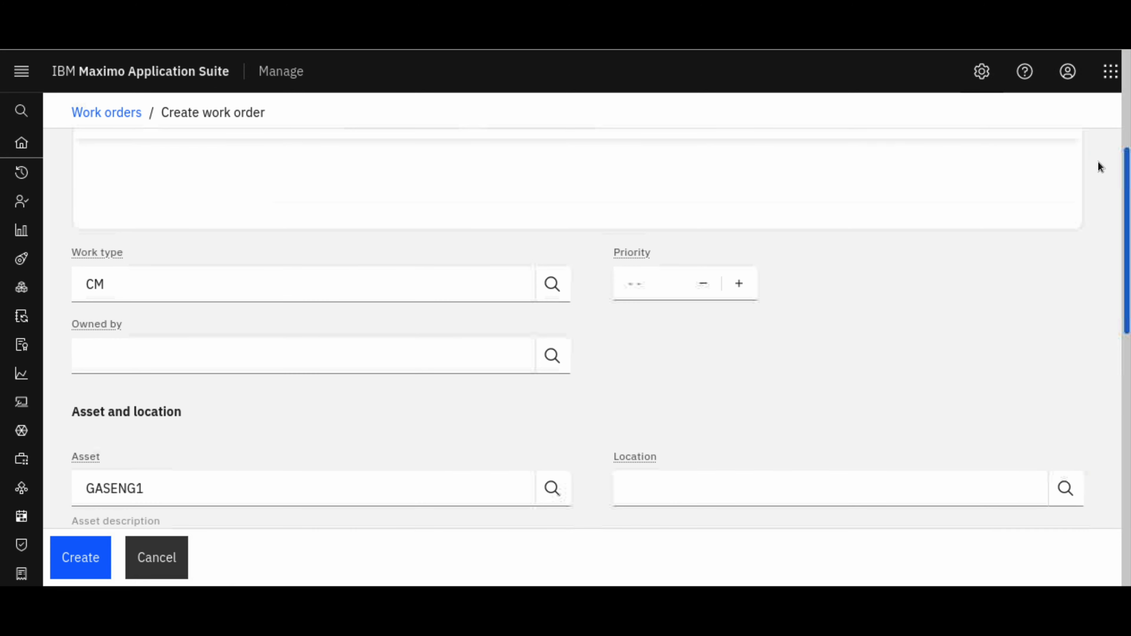
{"action": "scroll", "coordinate": [1098, 111], "scroll_direction": "up", "scroll_amount": 2}
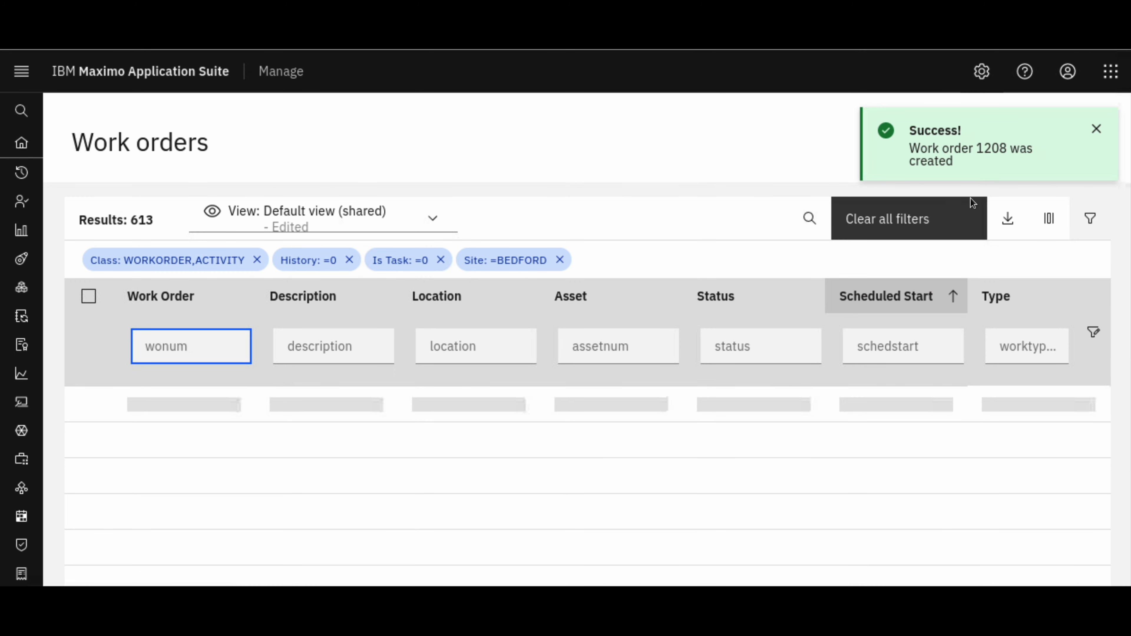
{"action": "left_click", "coordinate": [1096, 130]}
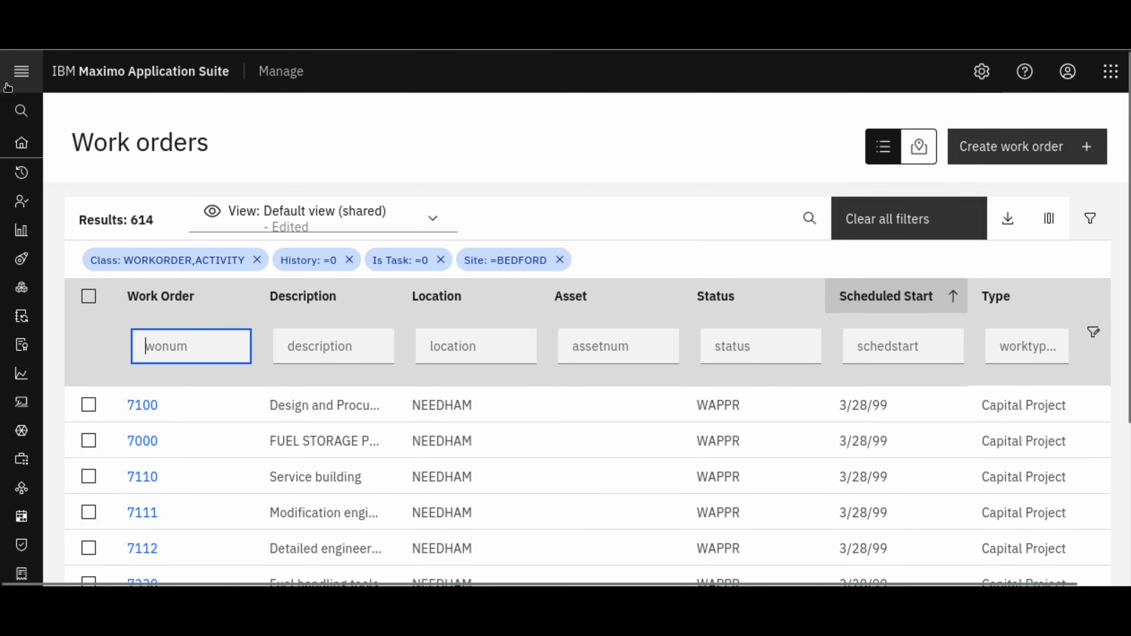
Filter the work orders list by the newly created work order's number and open that record
{"action": "left_click", "coordinate": [51, 114]}
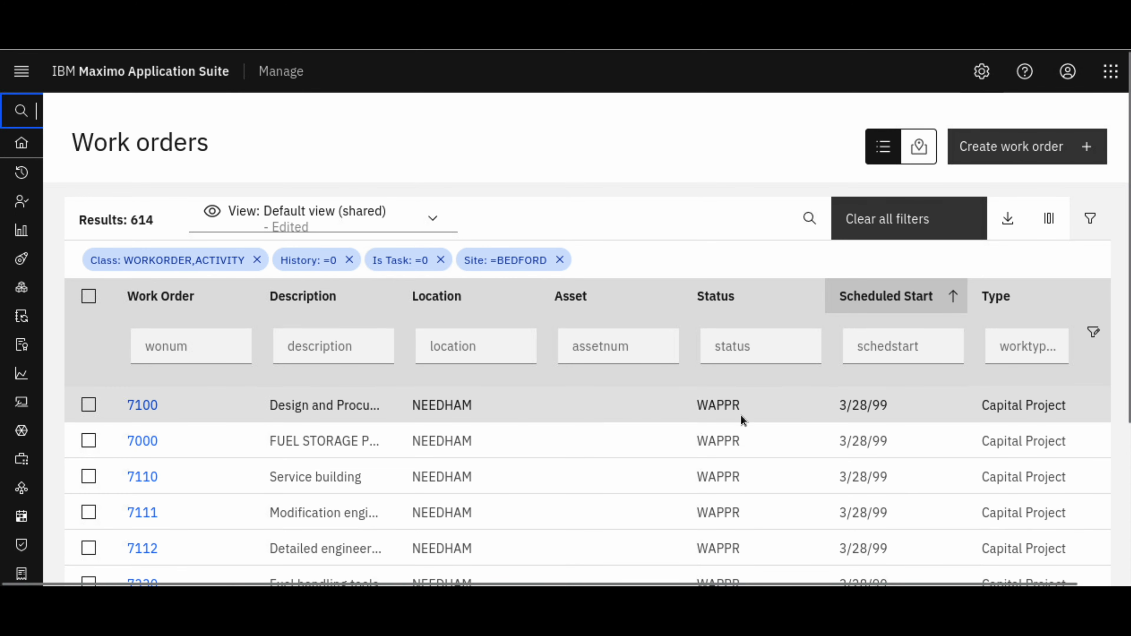
{"action": "left_click", "coordinate": [190, 350]}
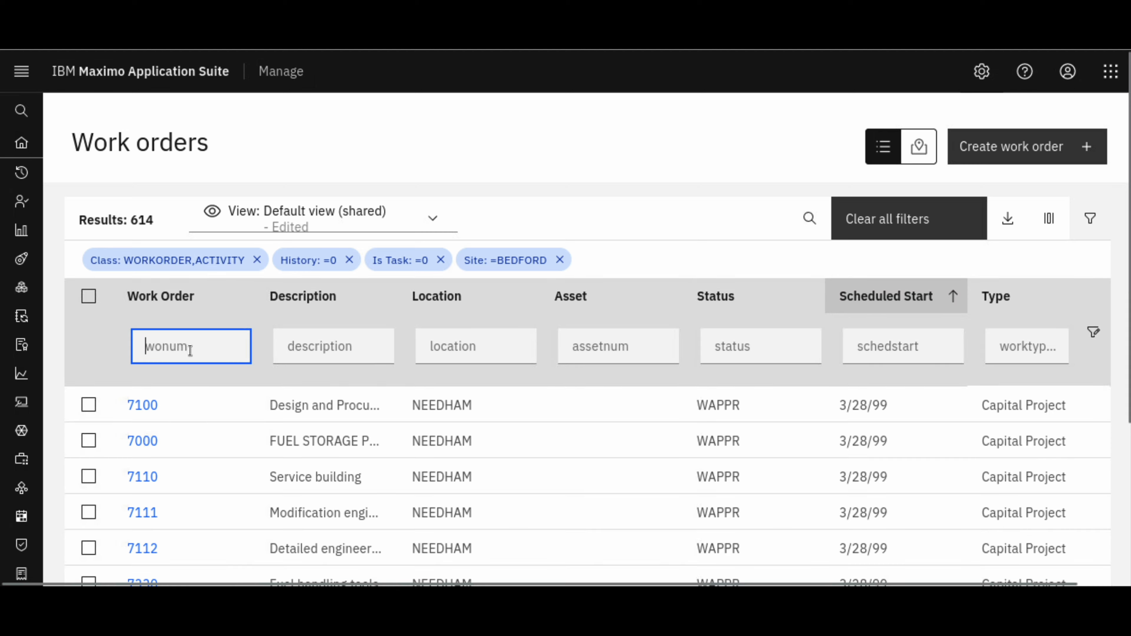
{"action": "type", "text": "1208"}
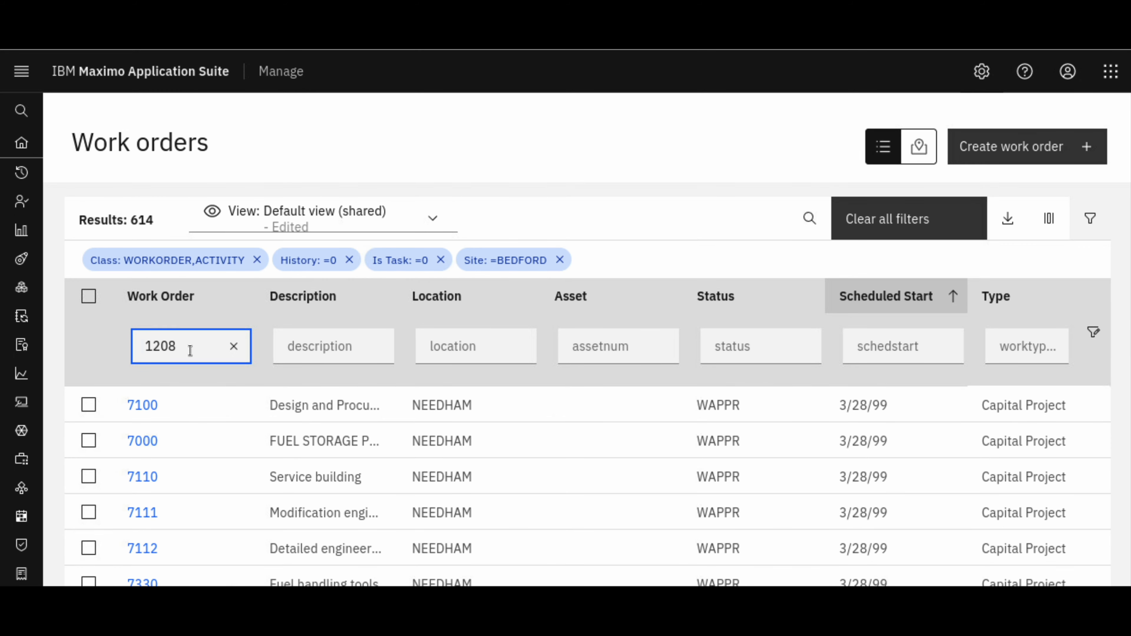
{"action": "key", "text": "Return"}
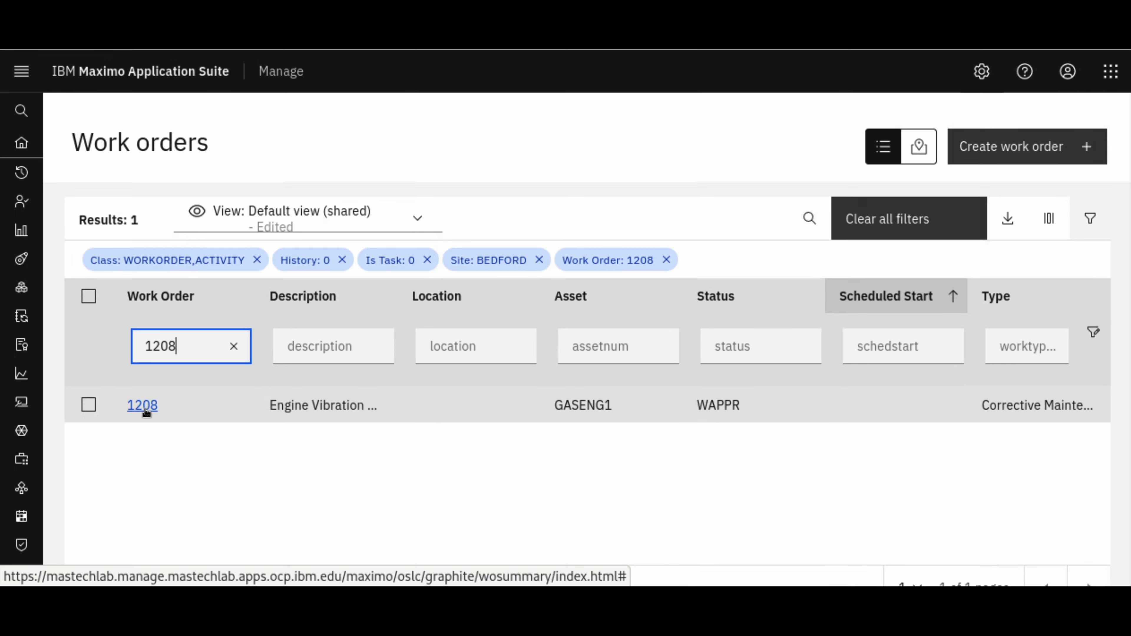
{"action": "left_click", "coordinate": [146, 411]}
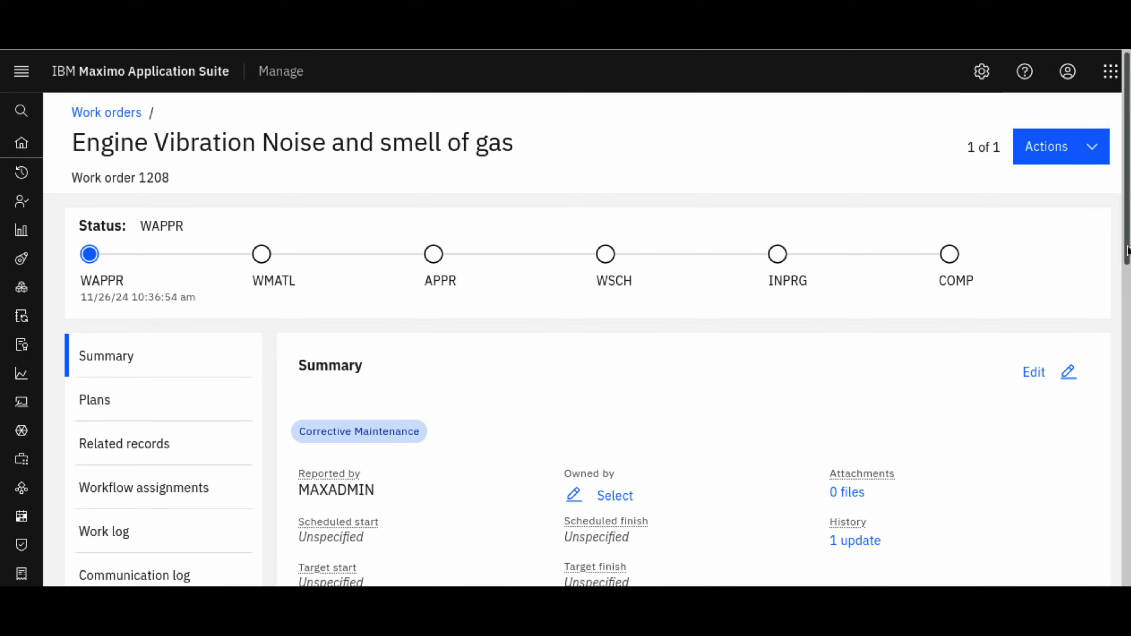
Examine the work order's status and summary details, including its failure class and problem code, and return to the work orders list
{"action": "scroll", "coordinate": [1126, 257], "scroll_direction": "down", "scroll_amount": 5}
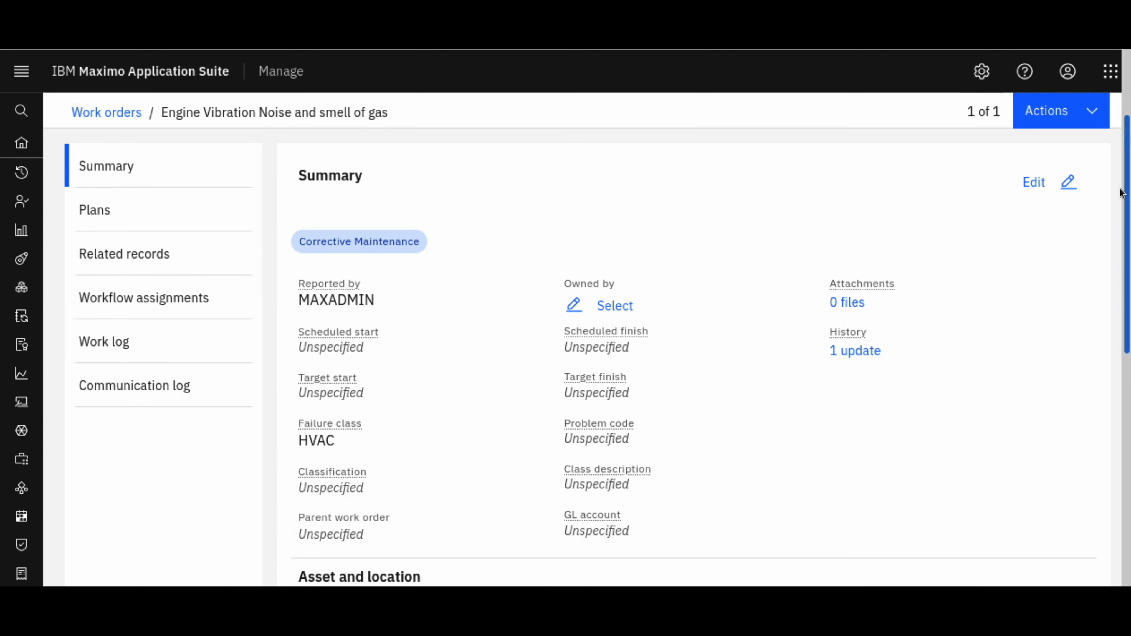
{"action": "scroll", "coordinate": [527, 143], "scroll_direction": "up", "scroll_amount": 5}
{"action": "left_click", "coordinate": [124, 117]}
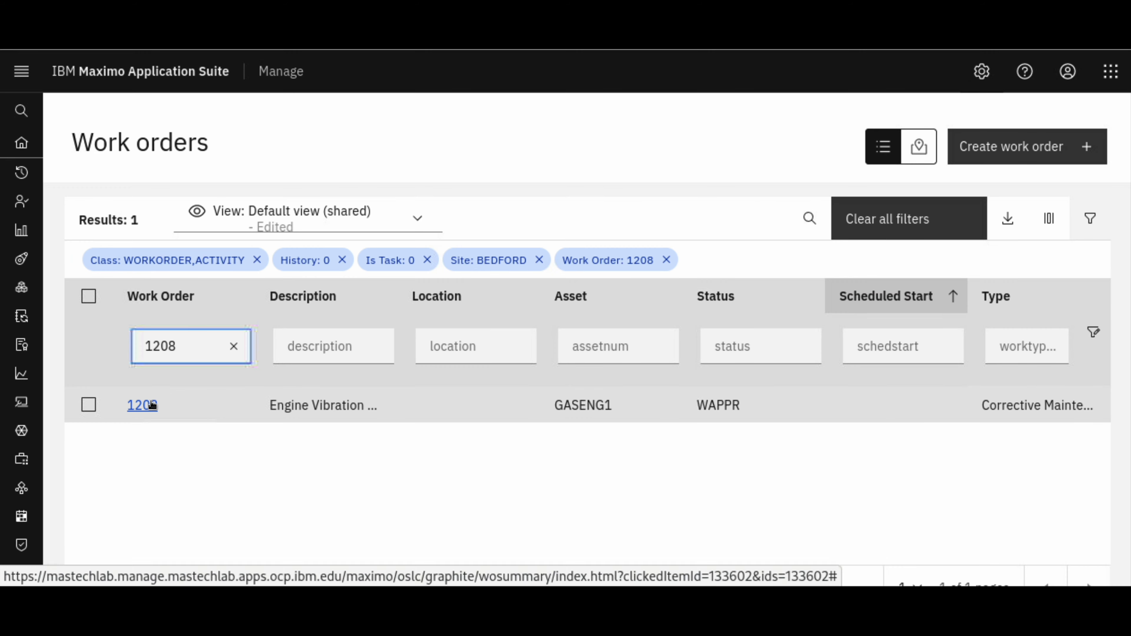
Open the filtered gas engine work order, examine its summary and AI-suggested problem code, and start editing the record
{"action": "left_click", "coordinate": [151, 404]}
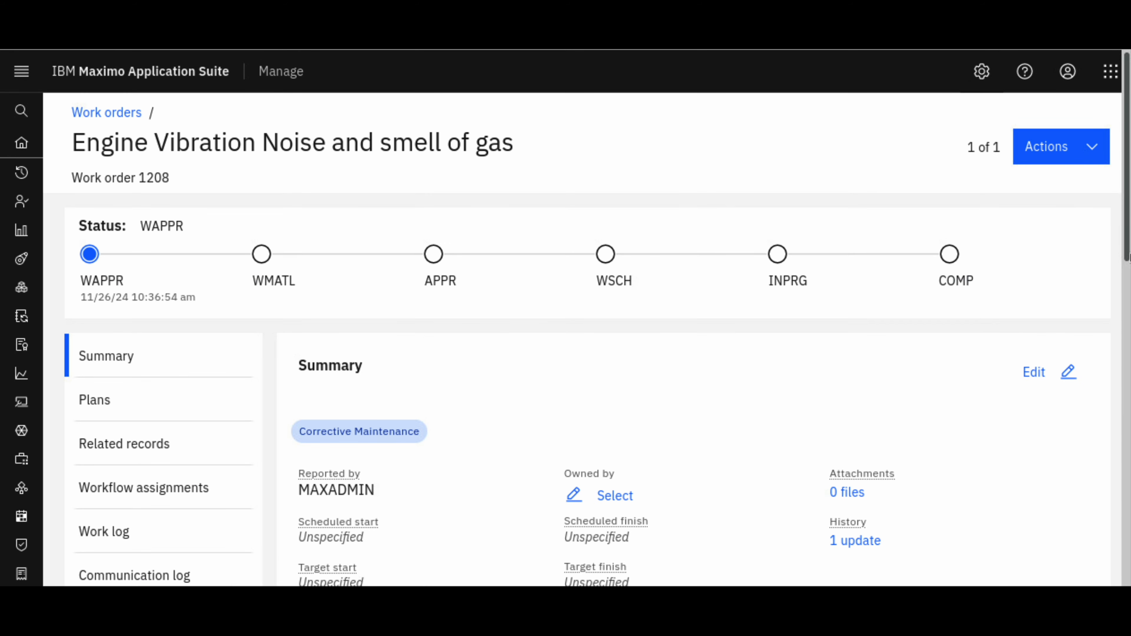
{"action": "left_click_drag", "start_coordinate": [1126, 258], "coordinate": [1128, 332]}
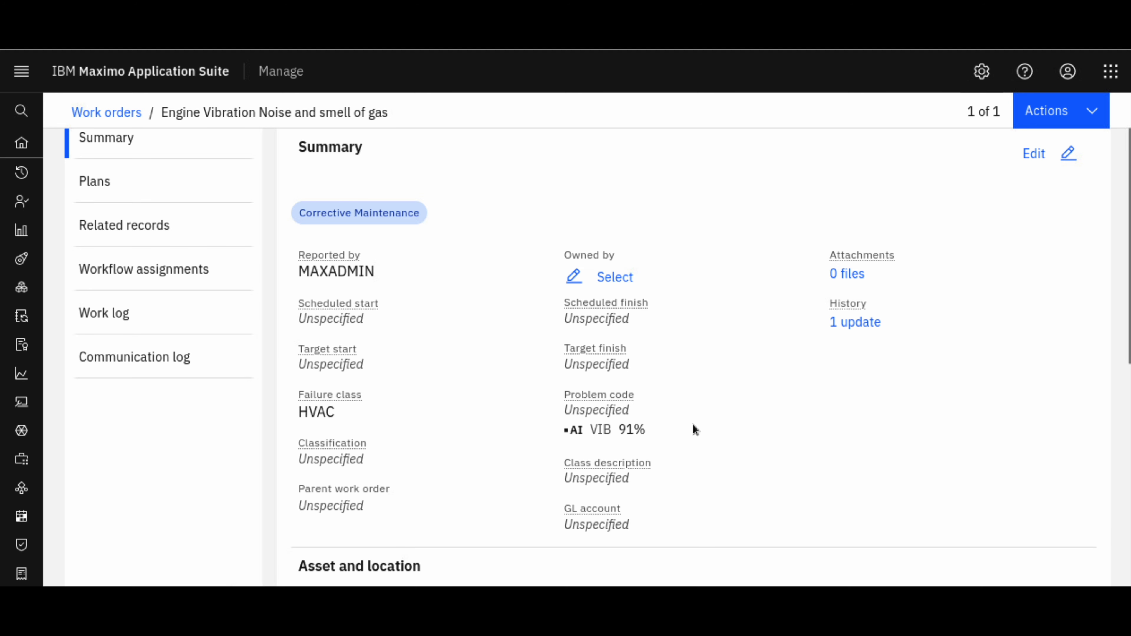
{"action": "mouse_move", "coordinate": [605, 429]}
{"action": "left_click_drag", "start_coordinate": [1126, 292], "coordinate": [1126, 267]}
{"action": "left_click", "coordinate": [1048, 210]}
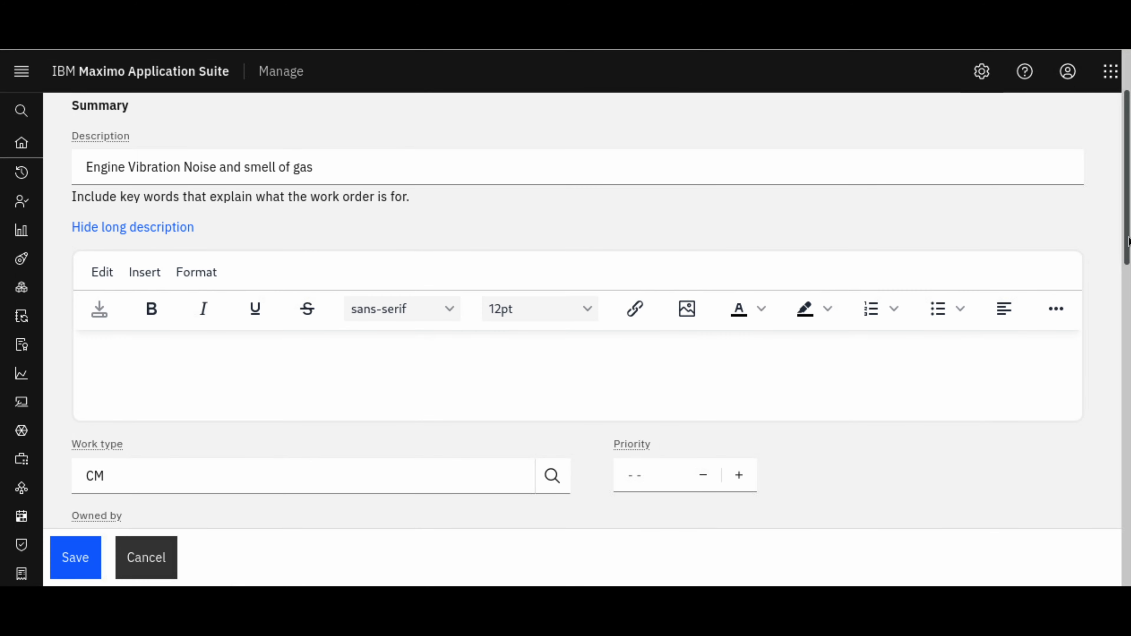
Check the problem code lookup and the AI-recommended problem codes under Asset and location, closing both without choosing a code
{"action": "left_click_drag", "start_coordinate": [1128, 244], "coordinate": [1128, 328]}
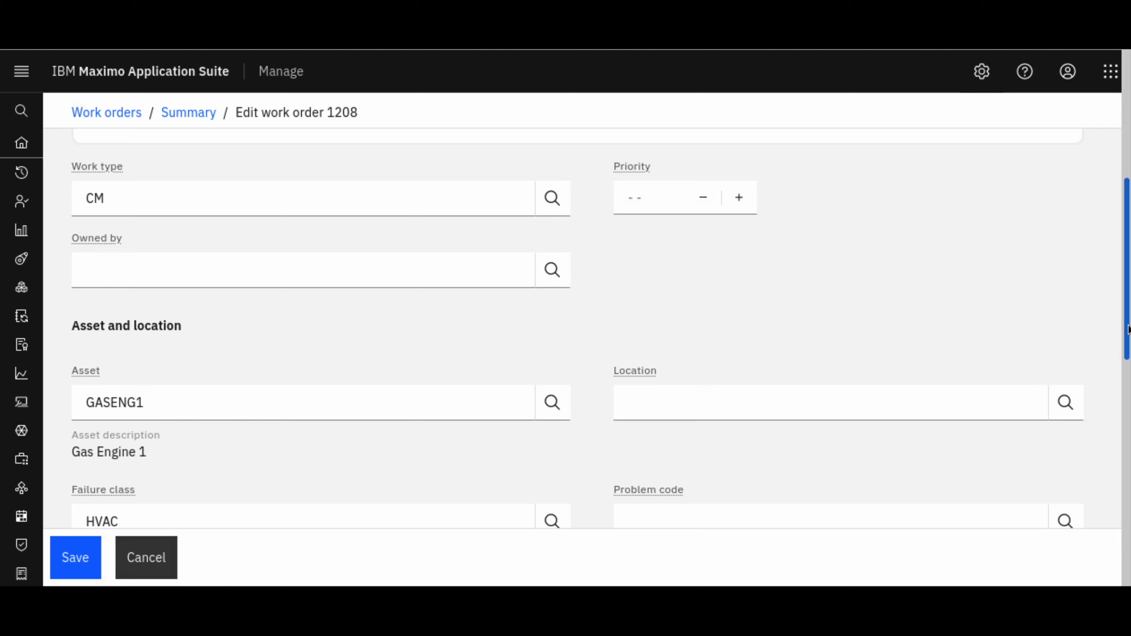
{"action": "left_click_drag", "start_coordinate": [1129, 334], "coordinate": [1128, 336]}
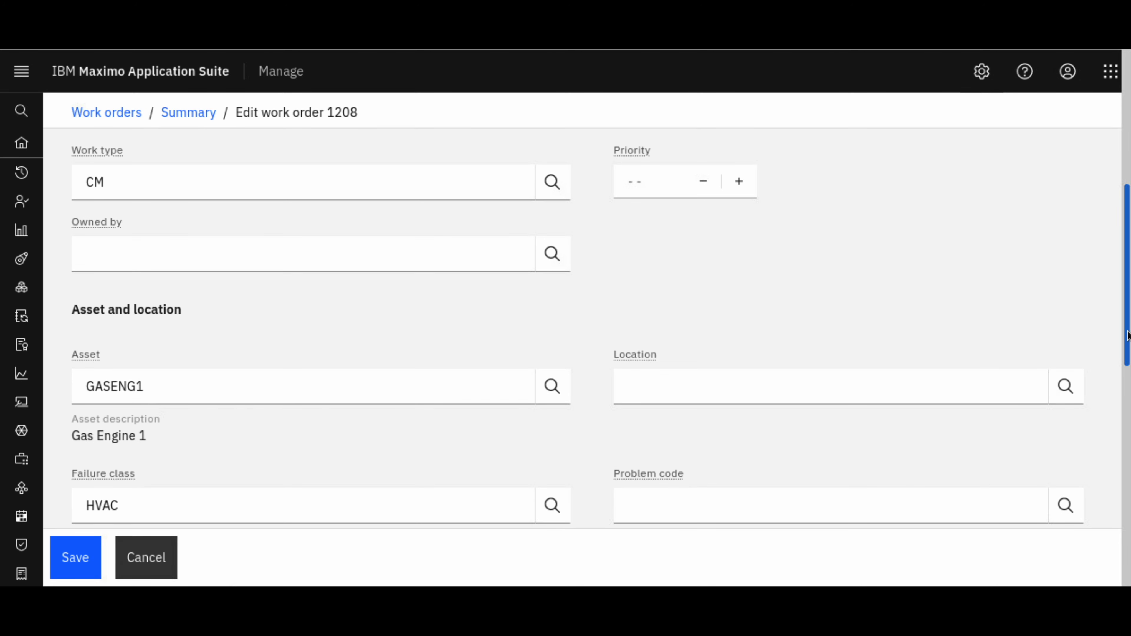
{"action": "left_click_drag", "start_coordinate": [1128, 335], "coordinate": [1129, 391]}
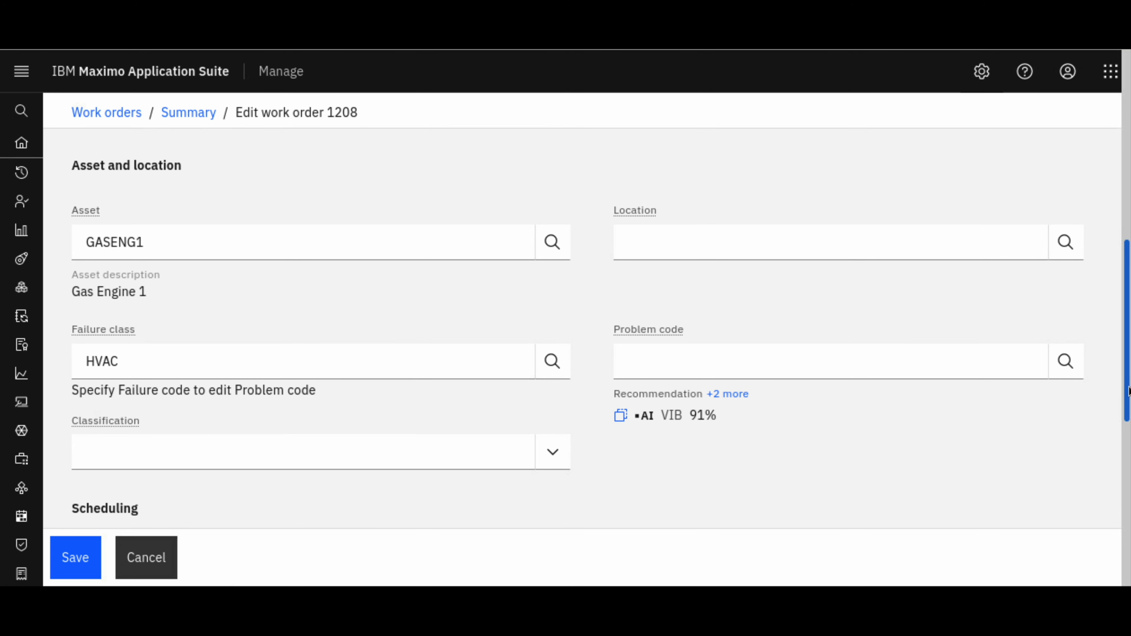
{"action": "left_click", "coordinate": [1065, 362]}
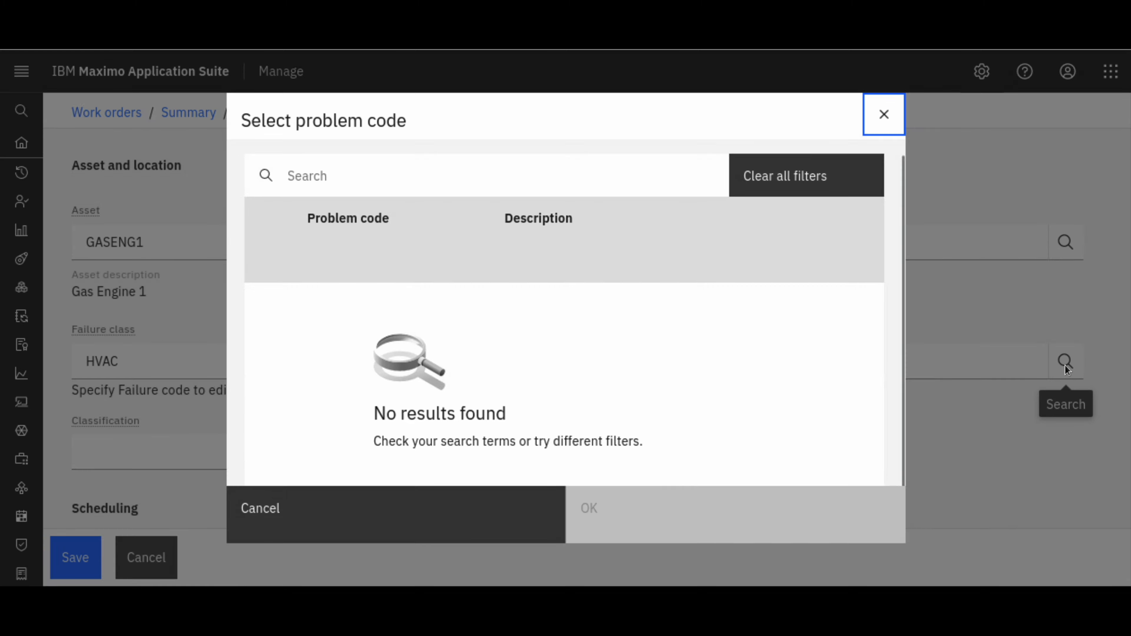
{"action": "left_click", "coordinate": [882, 121]}
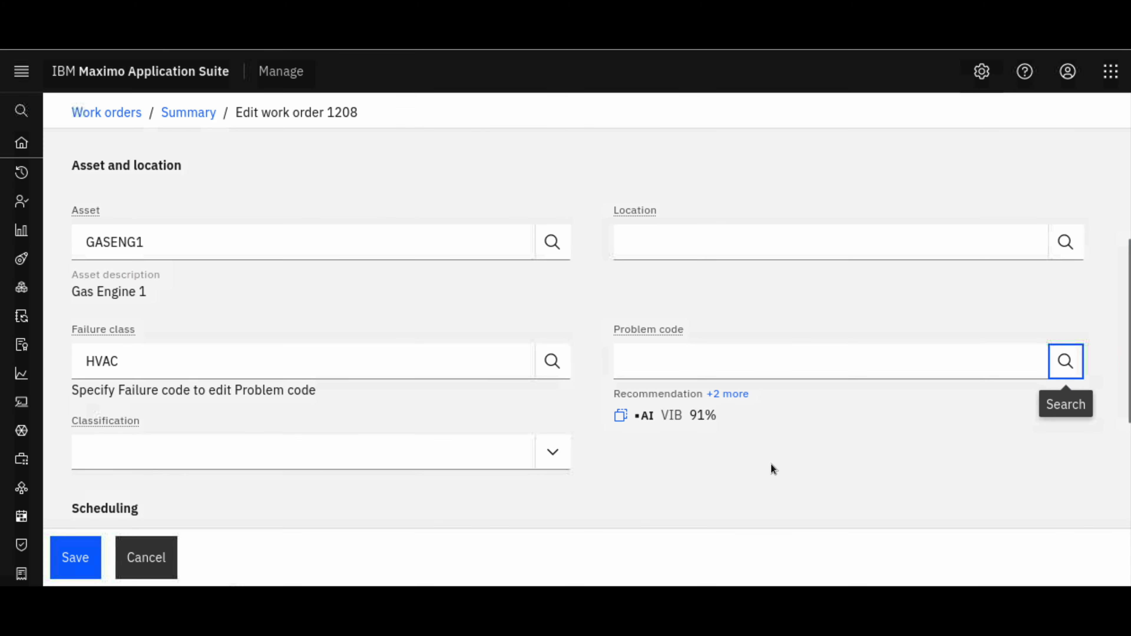
{"action": "left_click", "coordinate": [724, 397]}
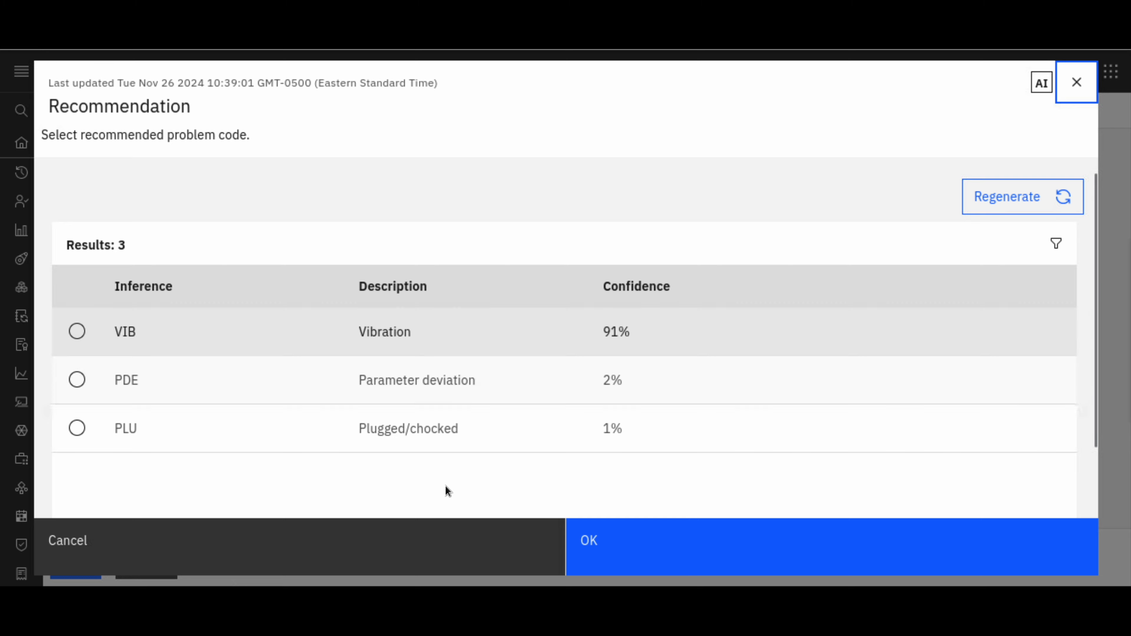
{"action": "left_click", "coordinate": [347, 546]}
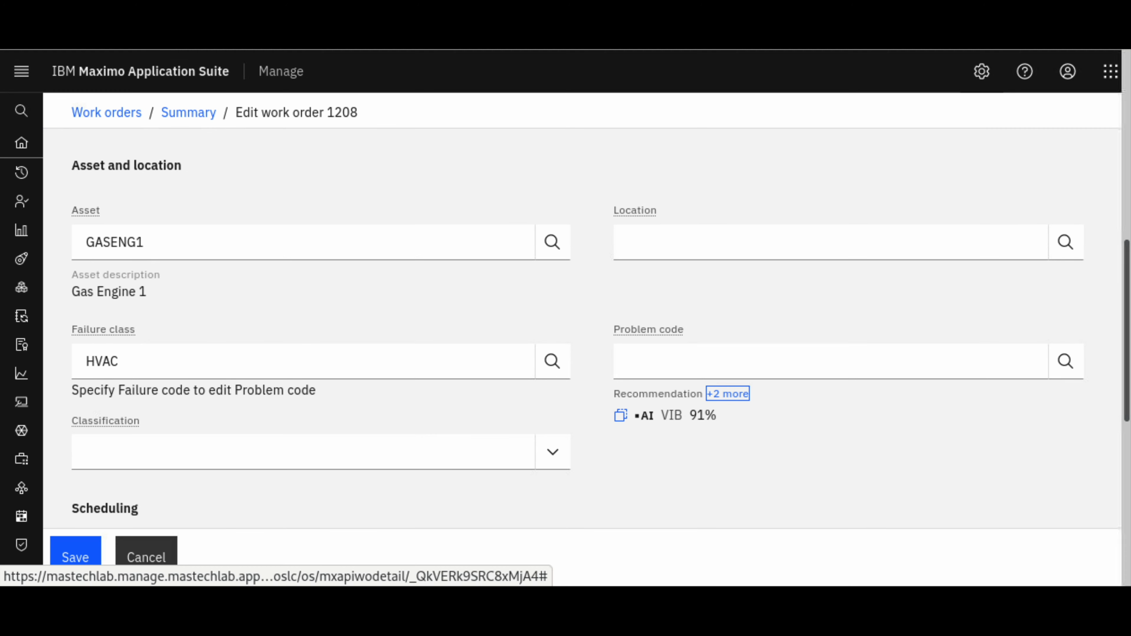
Change the work order's description to "Blocked Air Filter", save the record, and dismiss the notification
{"action": "left_click_drag", "start_coordinate": [1127, 298], "coordinate": [1120, 140]}
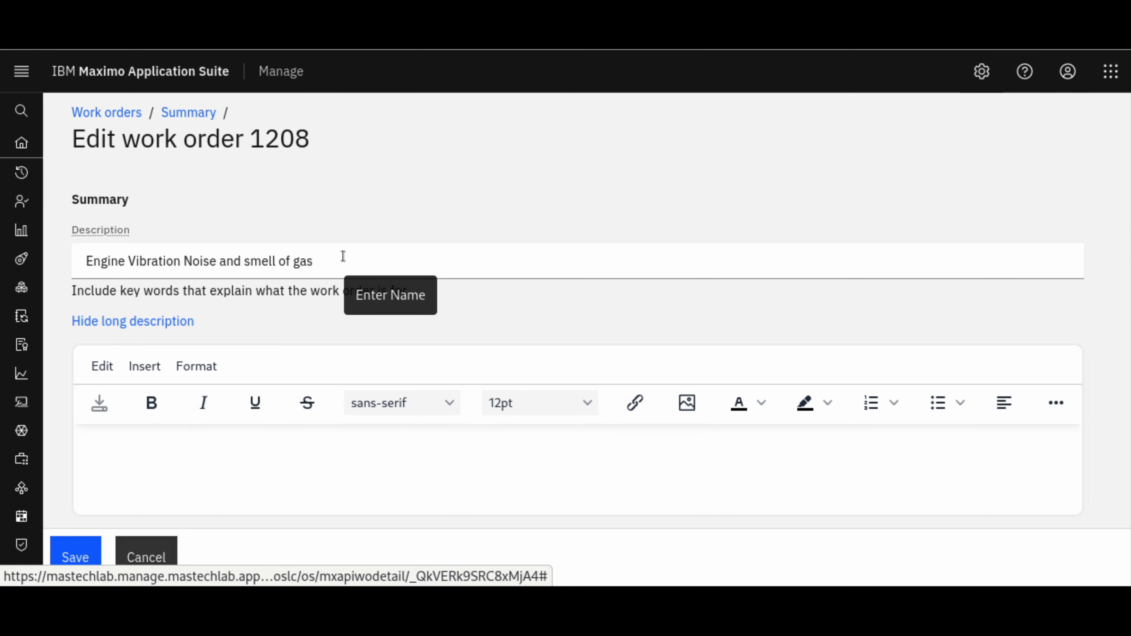
{"action": "left_click_drag", "start_coordinate": [313, 262], "coordinate": [83, 259]}
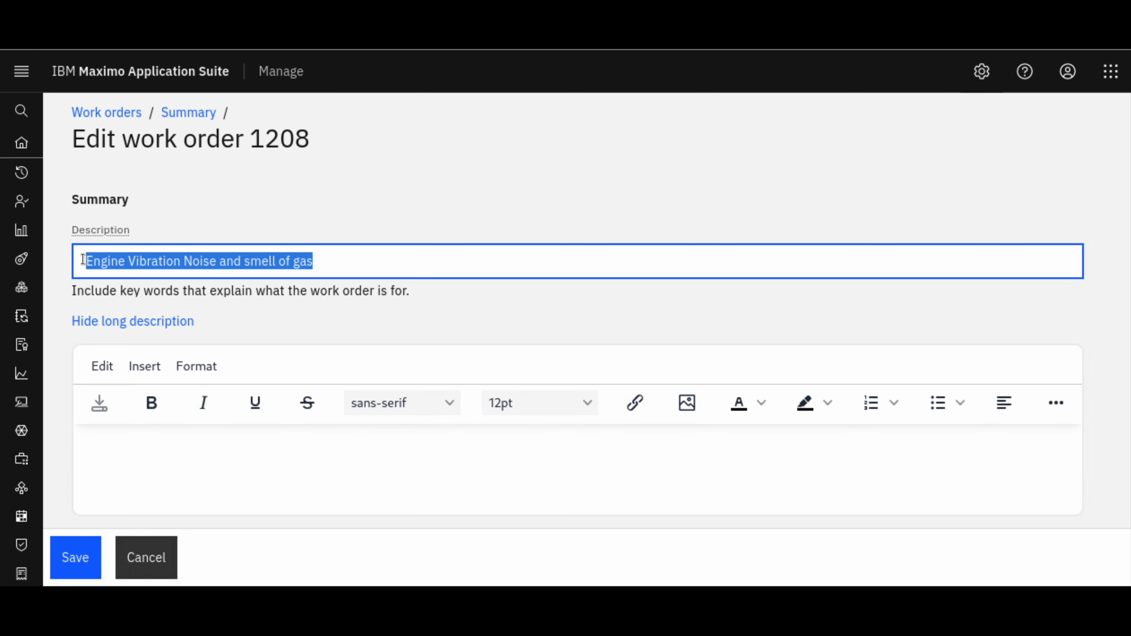
{"action": "type", "text": "Blocked Air Filter"}
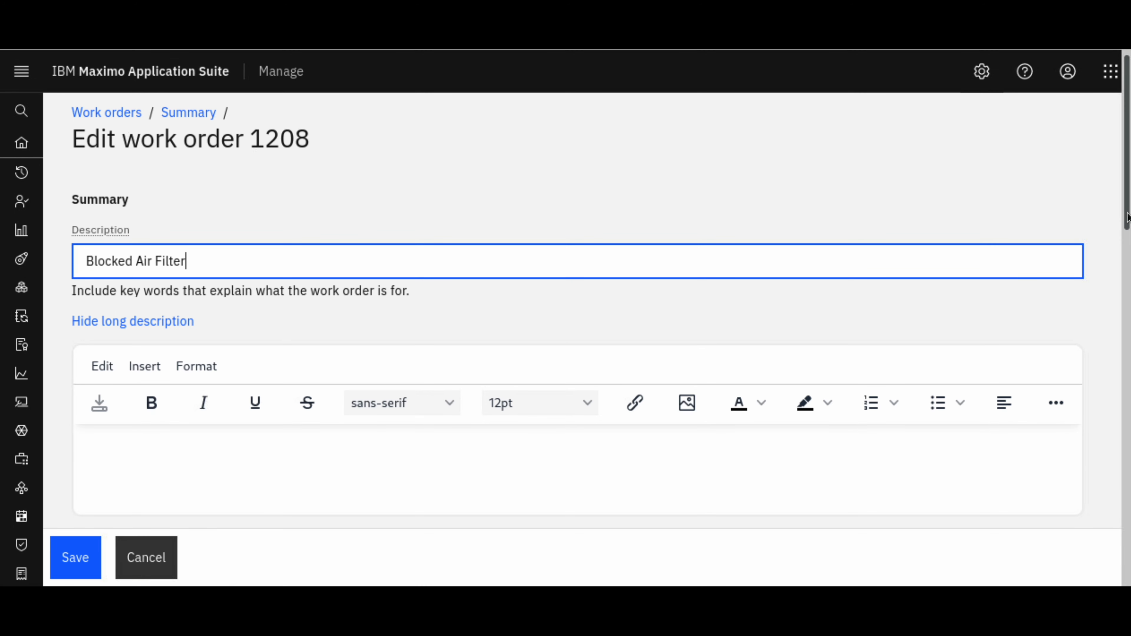
{"action": "scroll", "coordinate": [1126, 247], "scroll_direction": "down", "scroll_amount": 7}
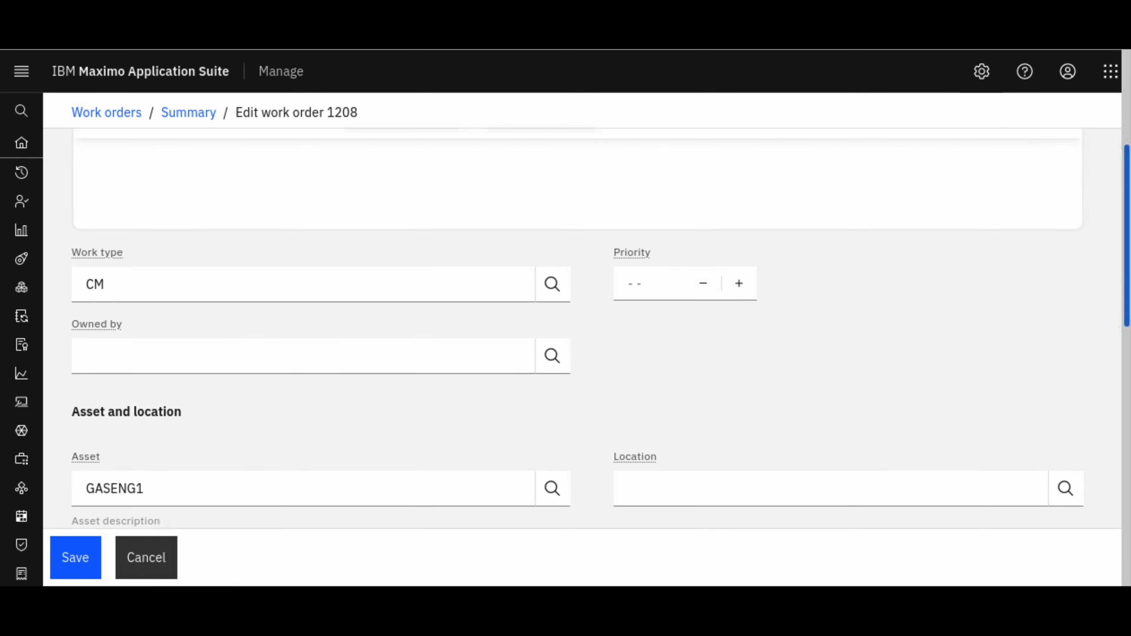
{"action": "left_click", "coordinate": [75, 556]}
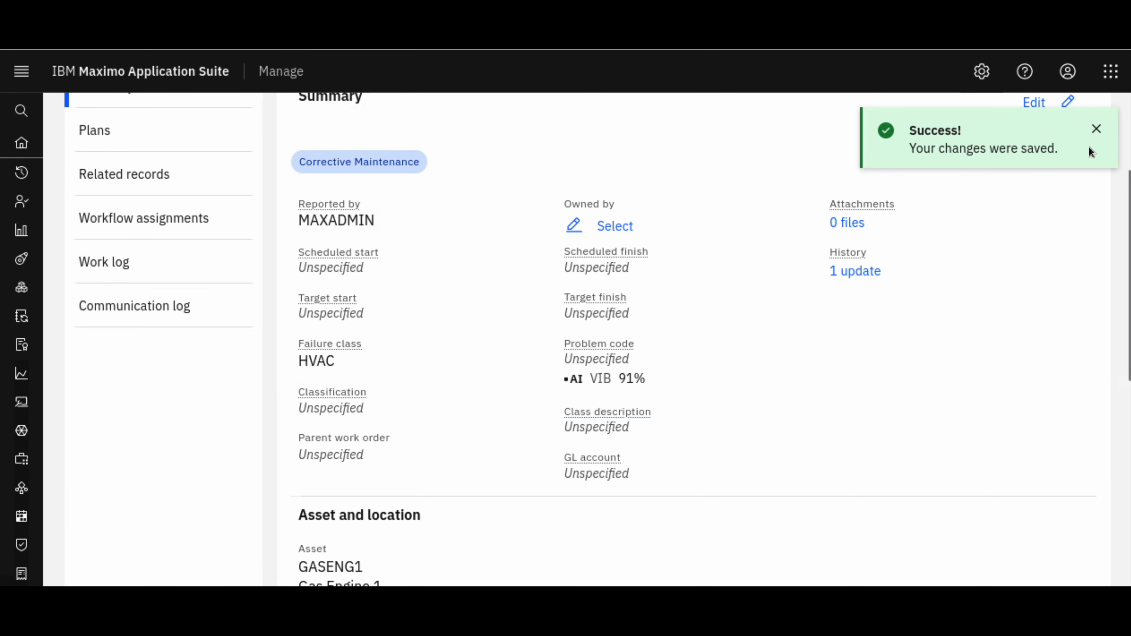
{"action": "left_click", "coordinate": [1097, 130]}
Reopen the work order for editing and regenerate its AI problem code recommendations
{"action": "left_click", "coordinate": [1041, 104]}
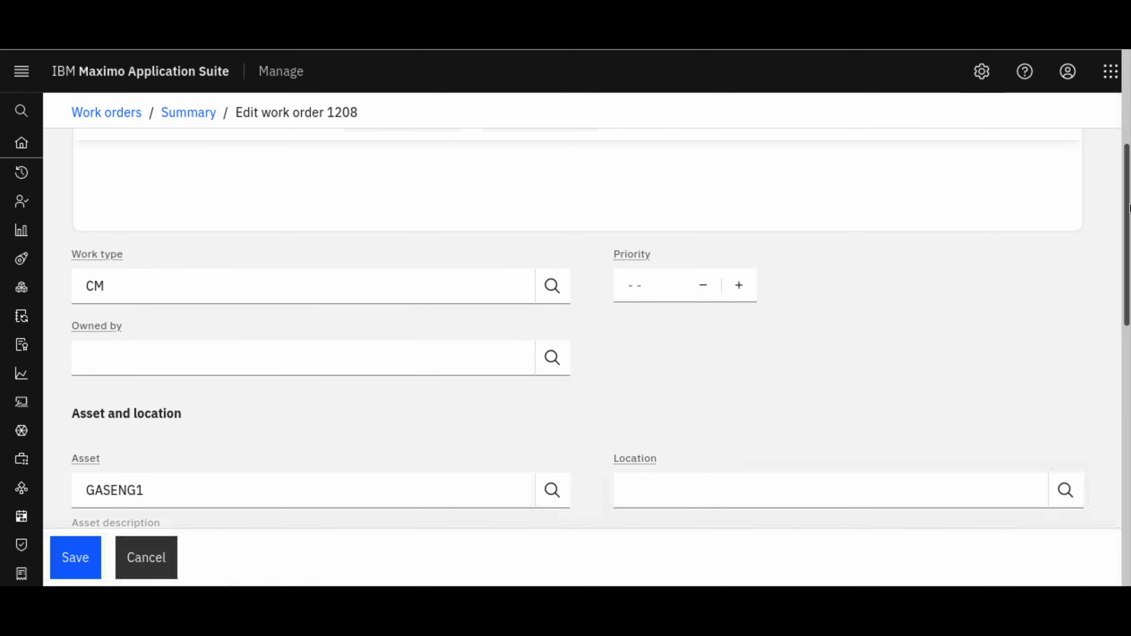
{"action": "scroll", "coordinate": [1129, 207], "scroll_direction": "down", "scroll_amount": 5}
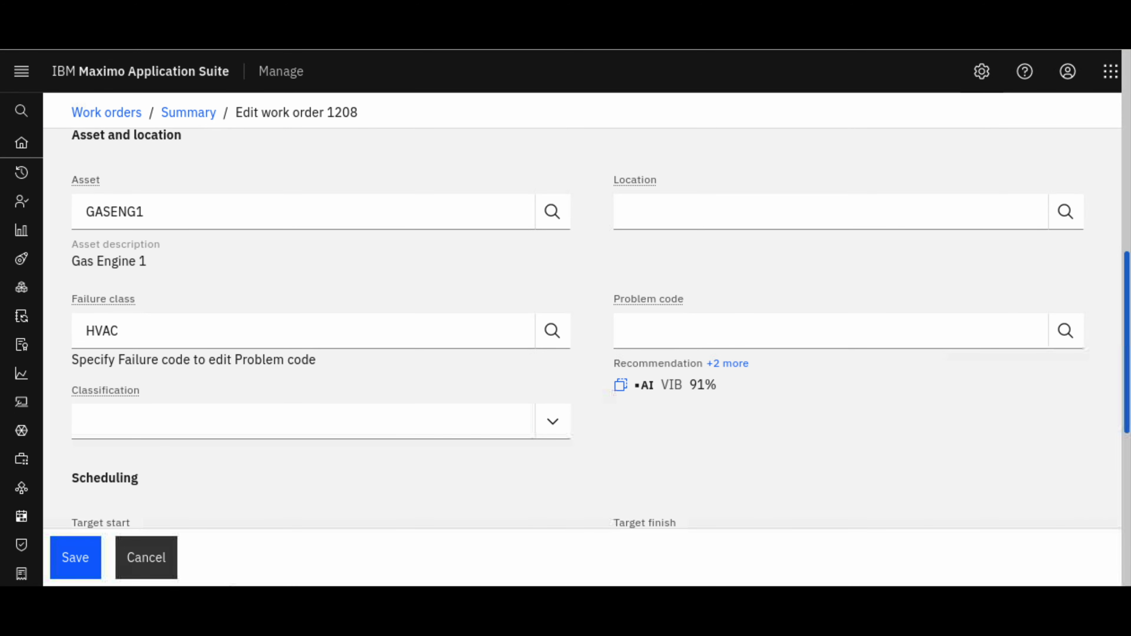
{"action": "left_click", "coordinate": [726, 364]}
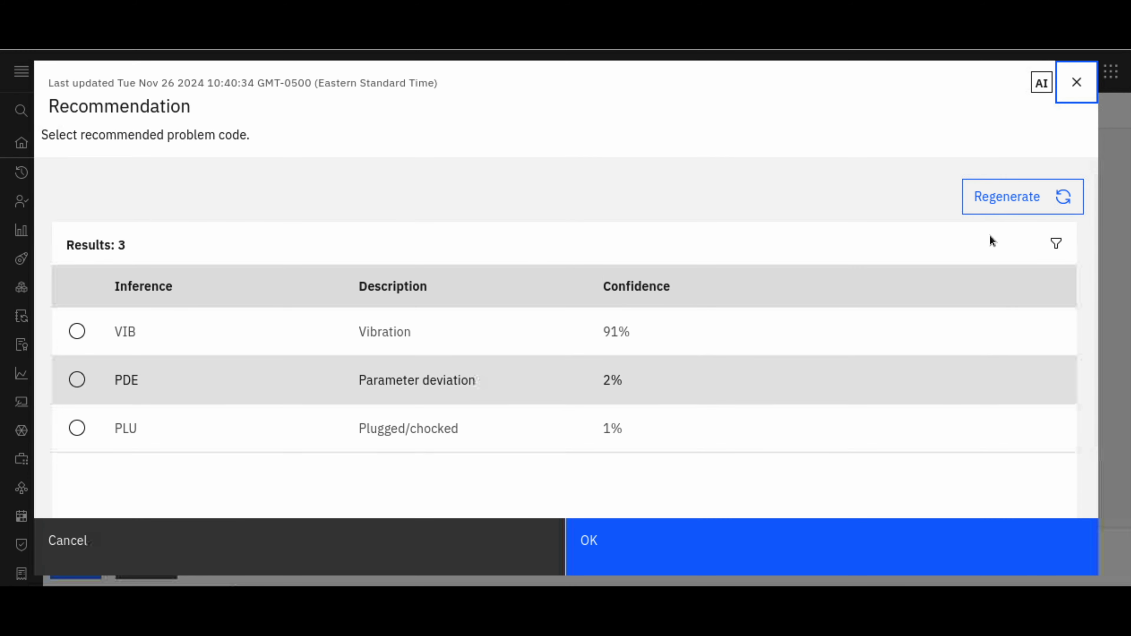
{"action": "left_click", "coordinate": [999, 201]}
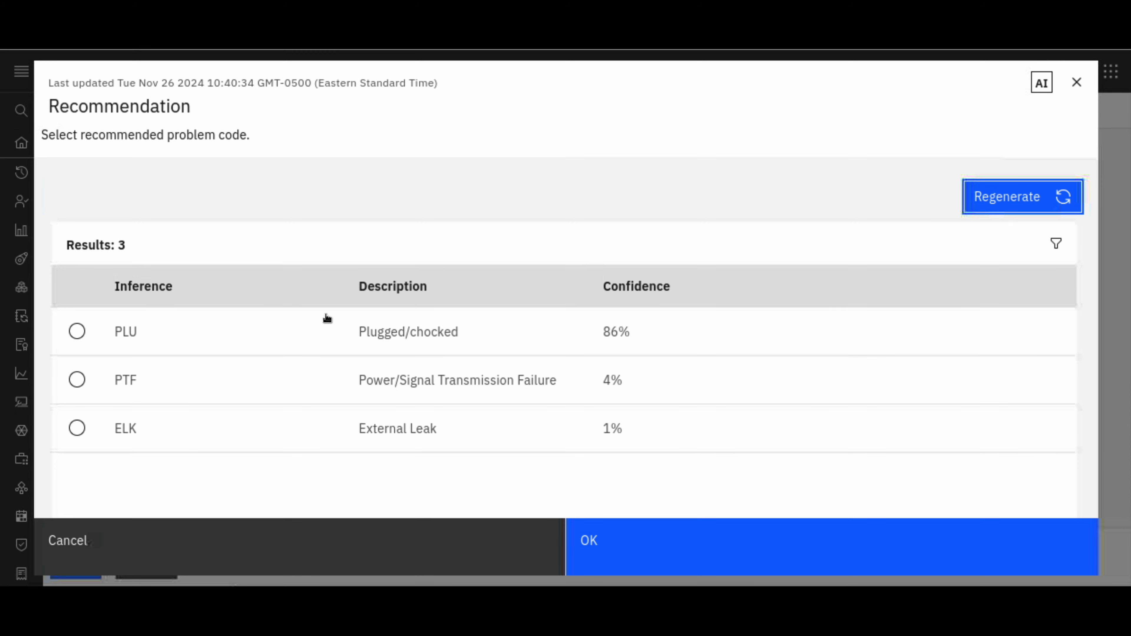
Try to save the work order with the recommended problem code PLU (Plugged/chocked), and discard the edit
{"action": "left_click", "coordinate": [76, 332]}
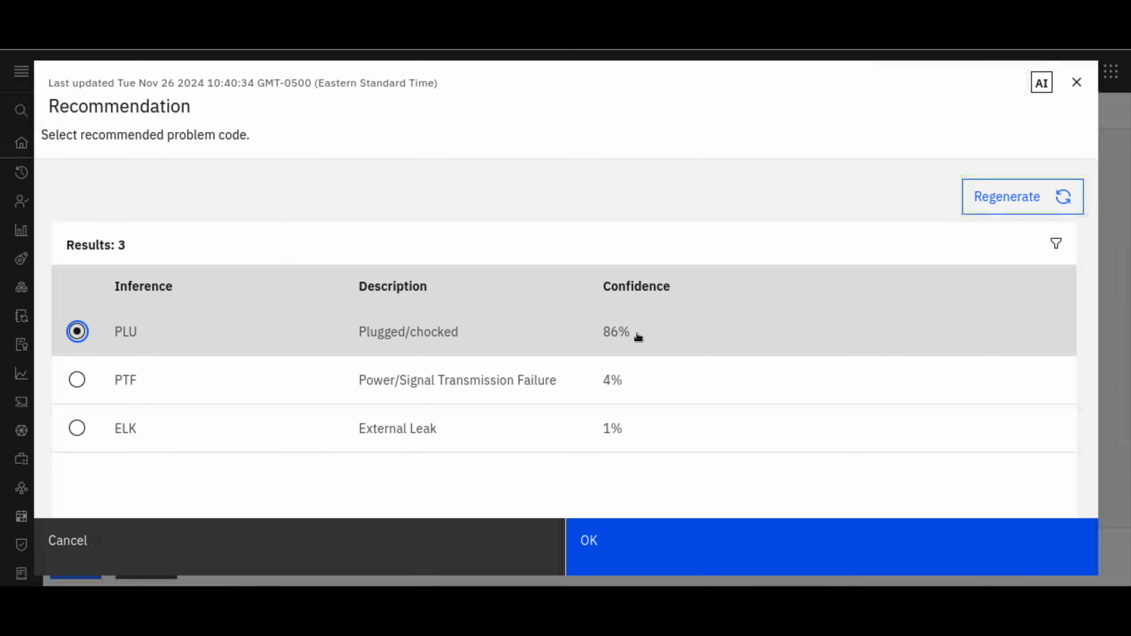
{"action": "left_click", "coordinate": [689, 565]}
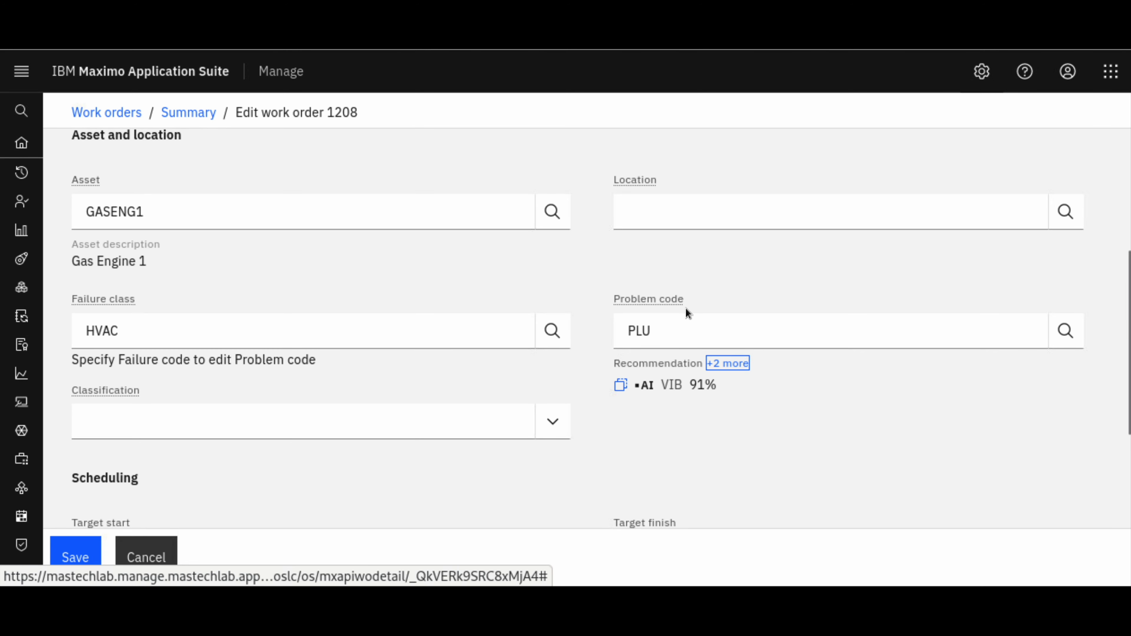
{"action": "left_click", "coordinate": [98, 548]}
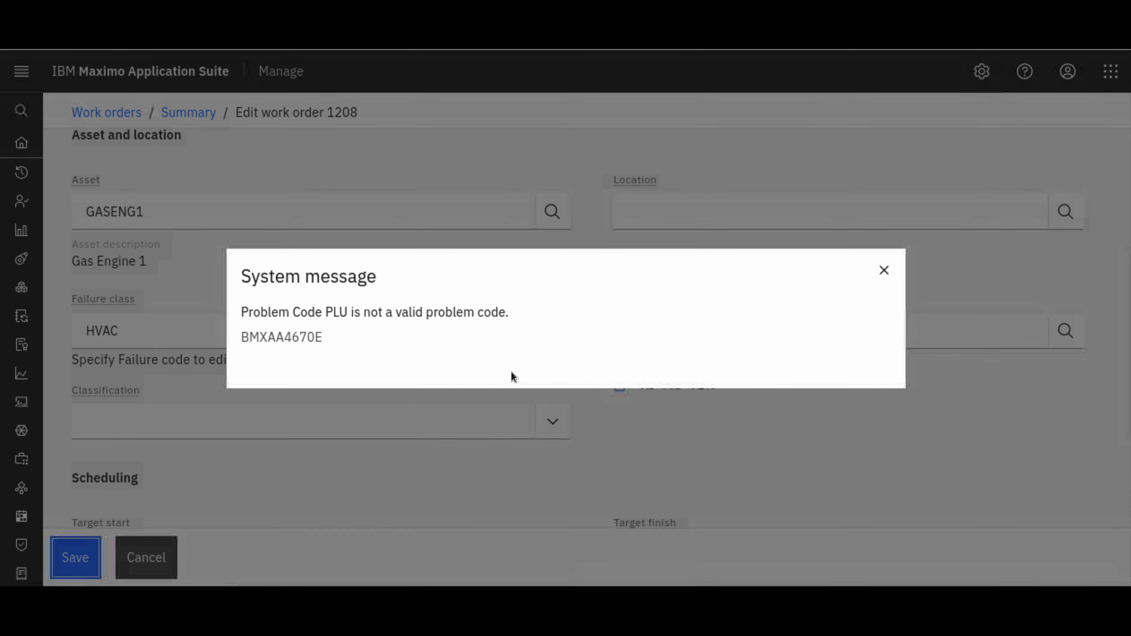
{"action": "left_click", "coordinate": [898, 273]}
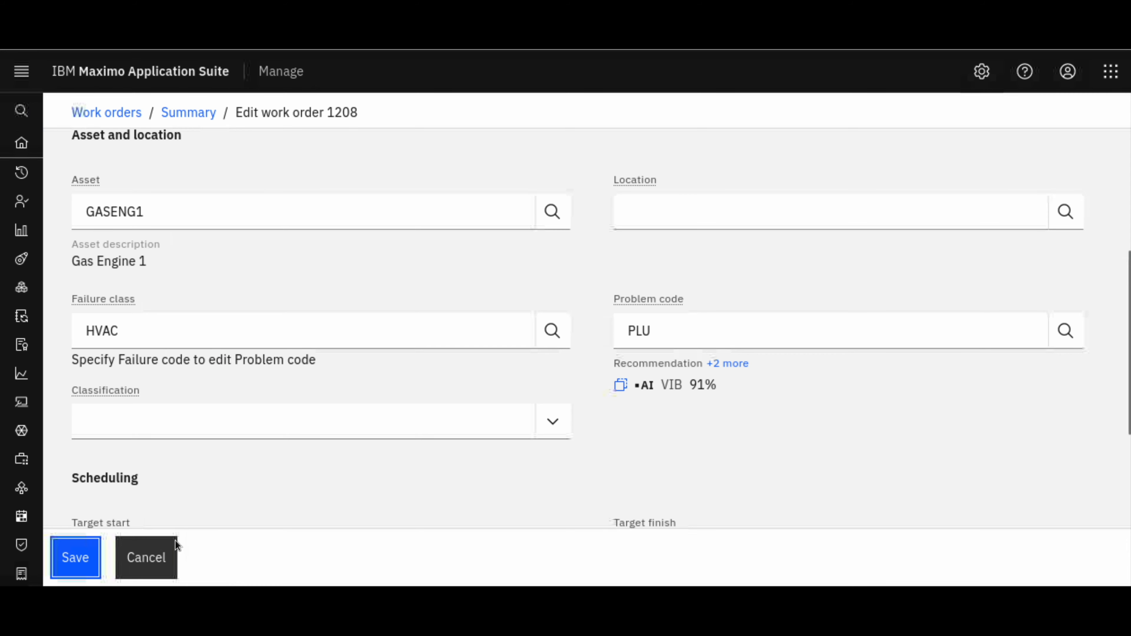
{"action": "left_click", "coordinate": [168, 550]}
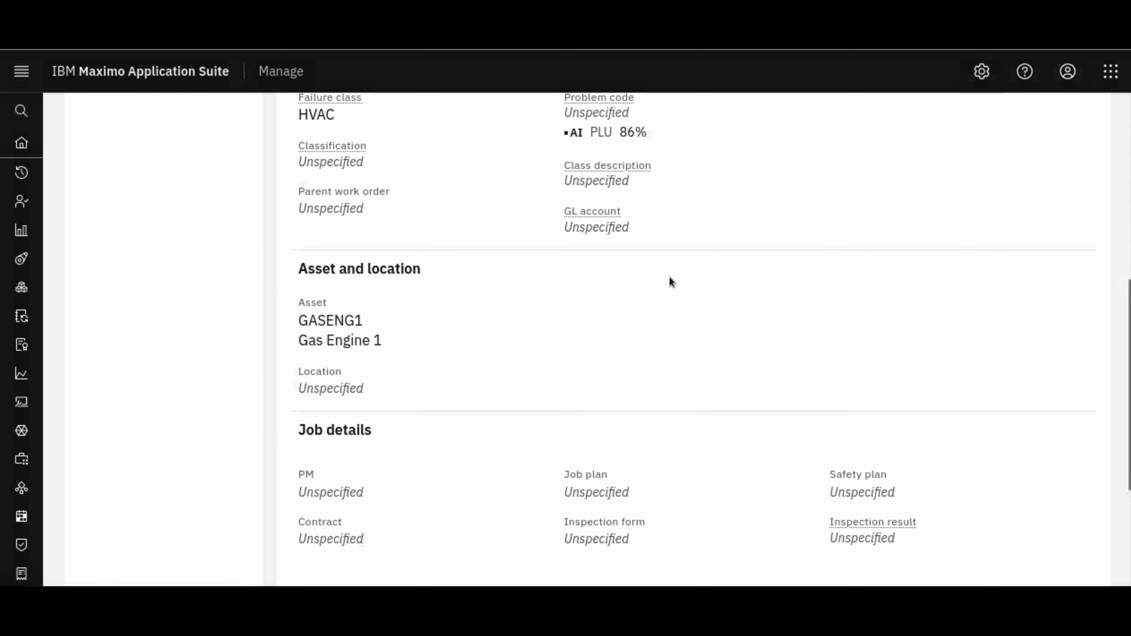
Search the application navigation for "work" and open Work Order Tracking
{"action": "left_click_drag", "start_coordinate": [1129, 321], "coordinate": [1120, 71]}
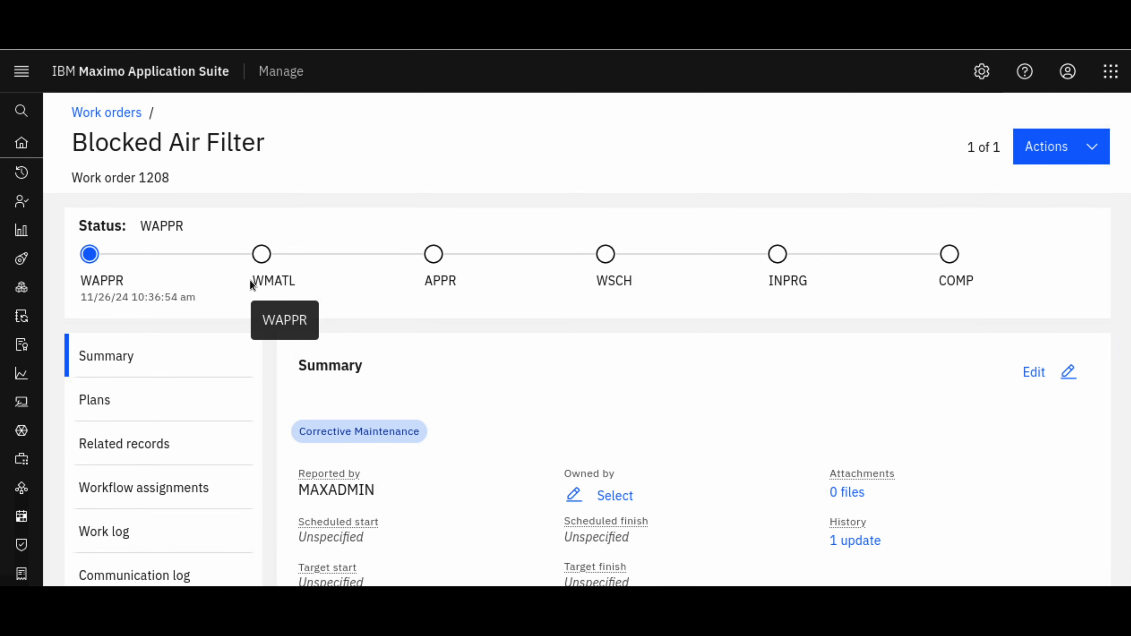
{"action": "mouse_move", "coordinate": [29, 114]}
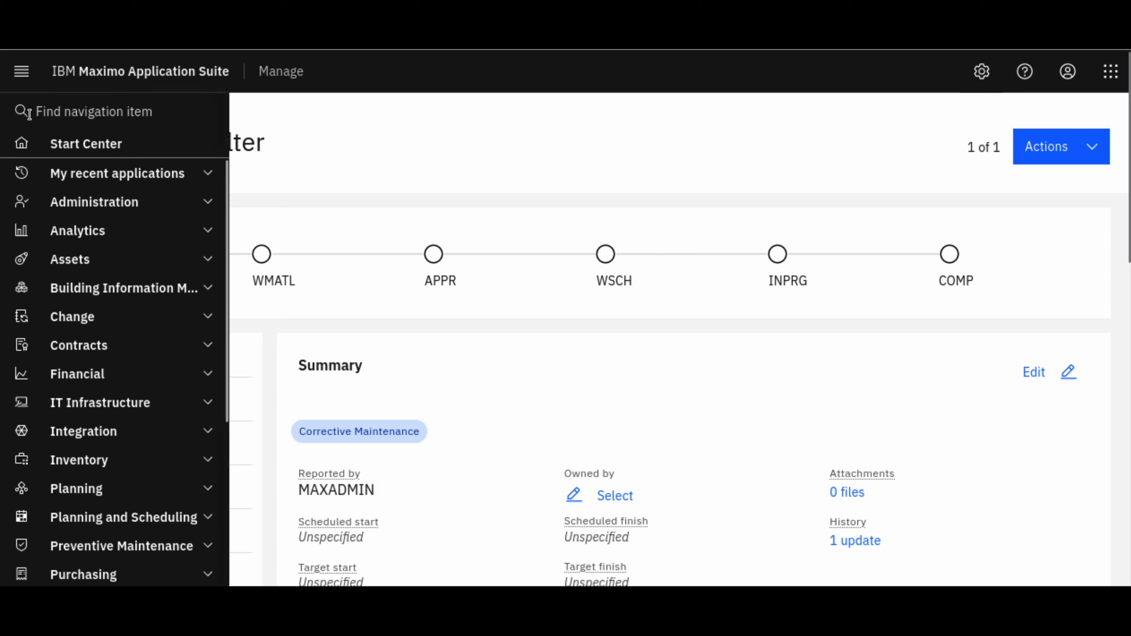
{"action": "left_click", "coordinate": [57, 111]}
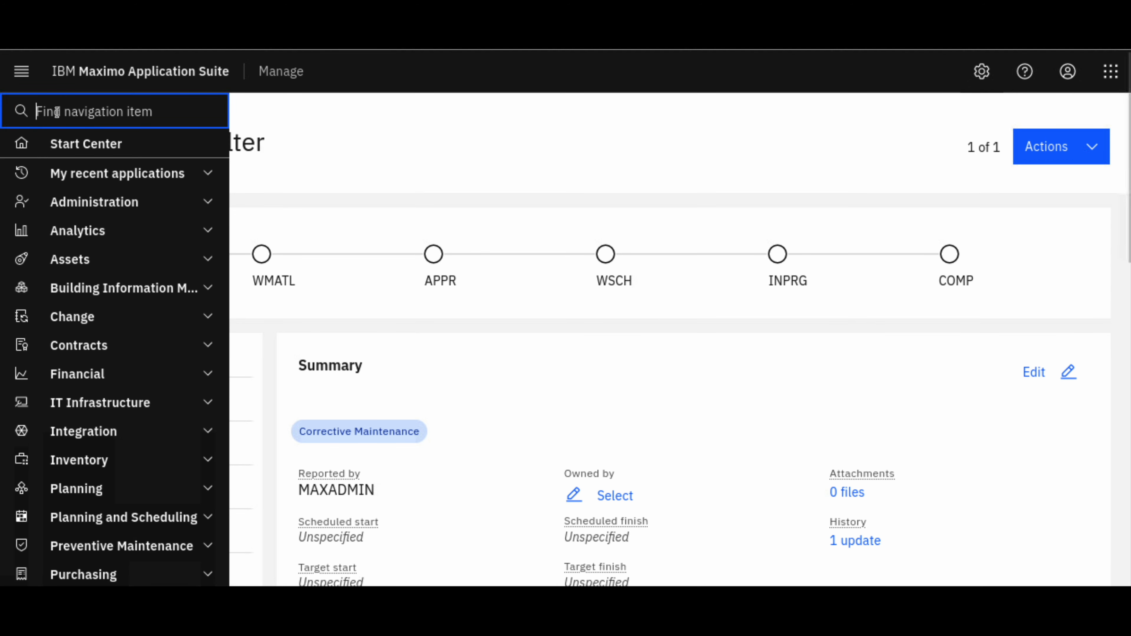
{"action": "type", "text": "work"}
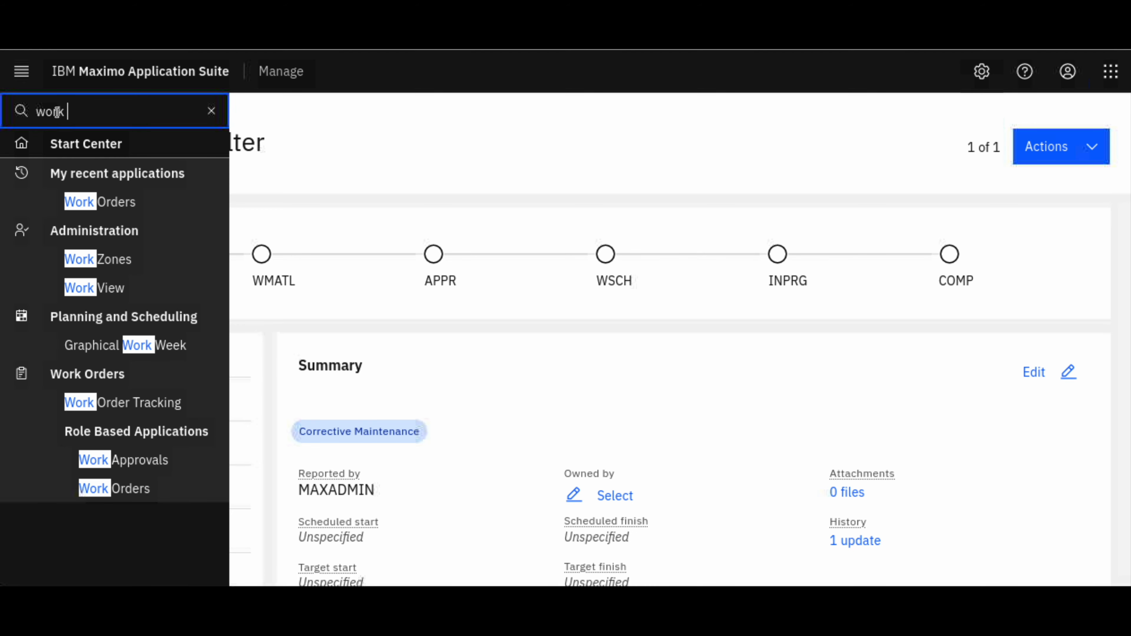
{"action": "left_click", "coordinate": [125, 404]}
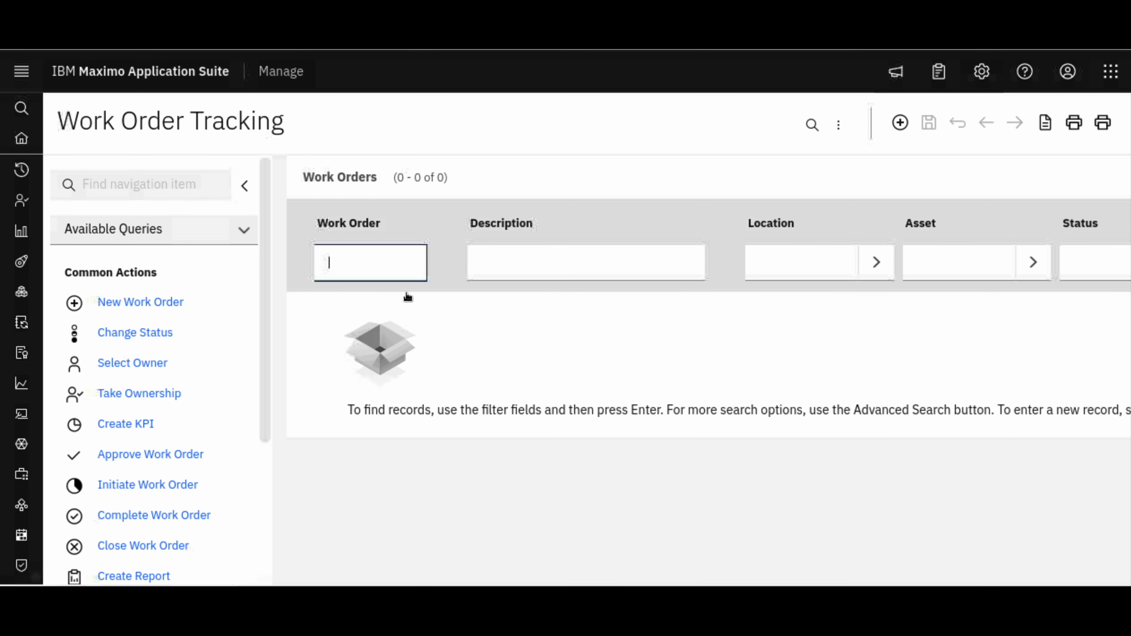
Collapse the query and actions pane, filter the work order numbers by "train", and examine the listed training work orders
{"action": "left_click", "coordinate": [244, 186]}
{"action": "left_click", "coordinate": [191, 262]}
{"action": "type", "text": "train"}
{"action": "key", "text": "Return"}
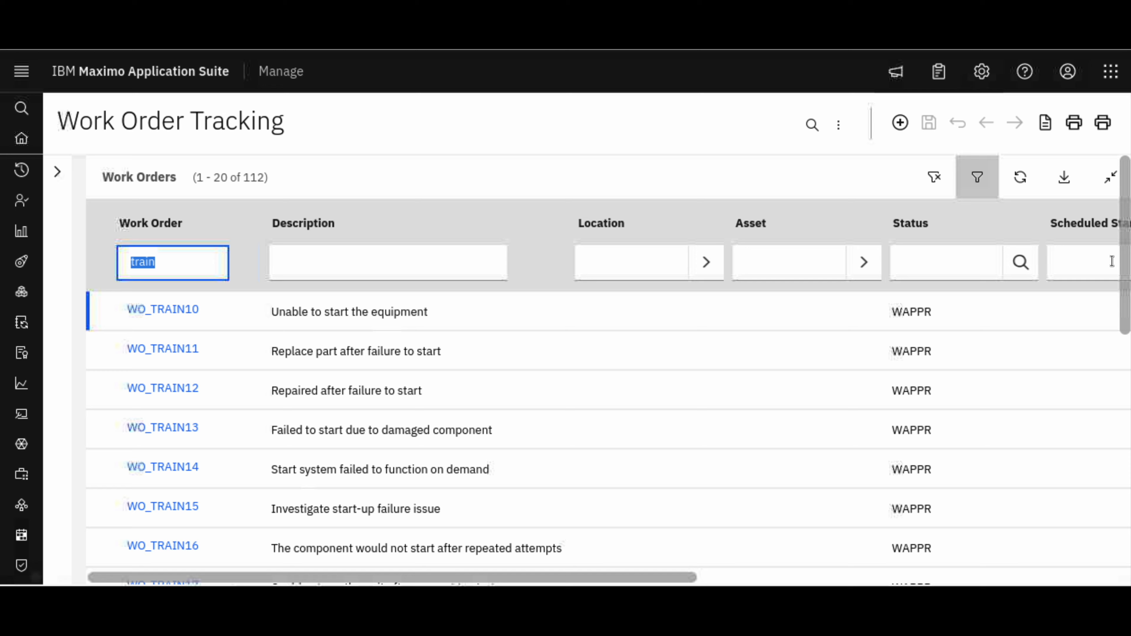
{"action": "left_click_drag", "start_coordinate": [1121, 298], "coordinate": [1102, 215]}
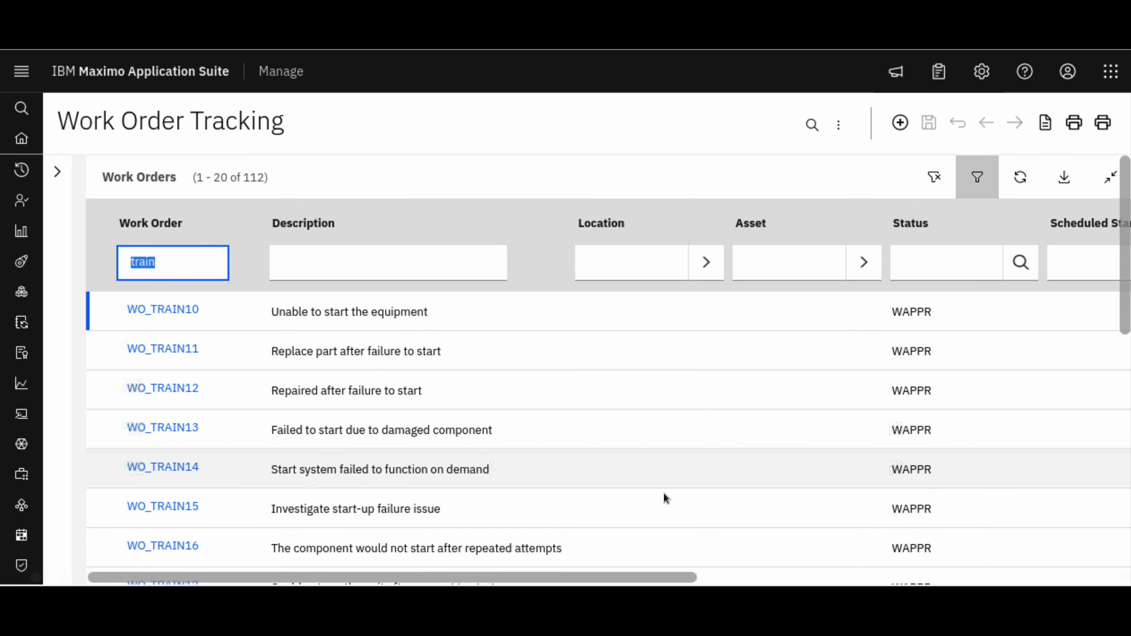
{"action": "left_click_drag", "start_coordinate": [588, 578], "coordinate": [555, 558]}
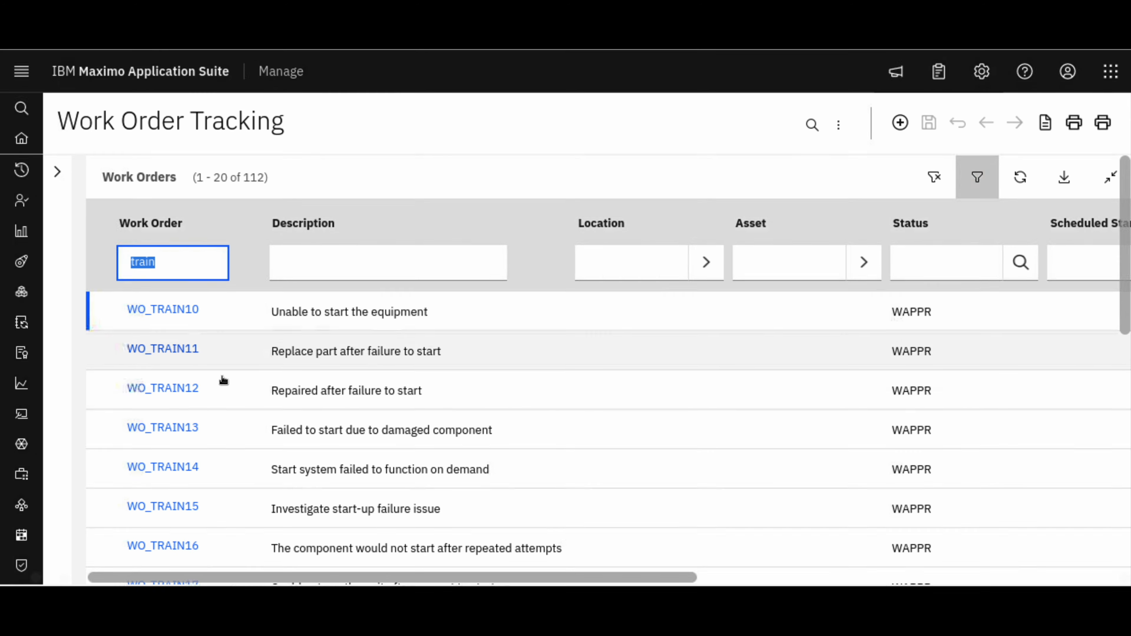
Find AI configuration by searching for "ai con", open it, and check the model status of WOPROBLEMCODE
{"action": "mouse_move", "coordinate": [21, 111]}
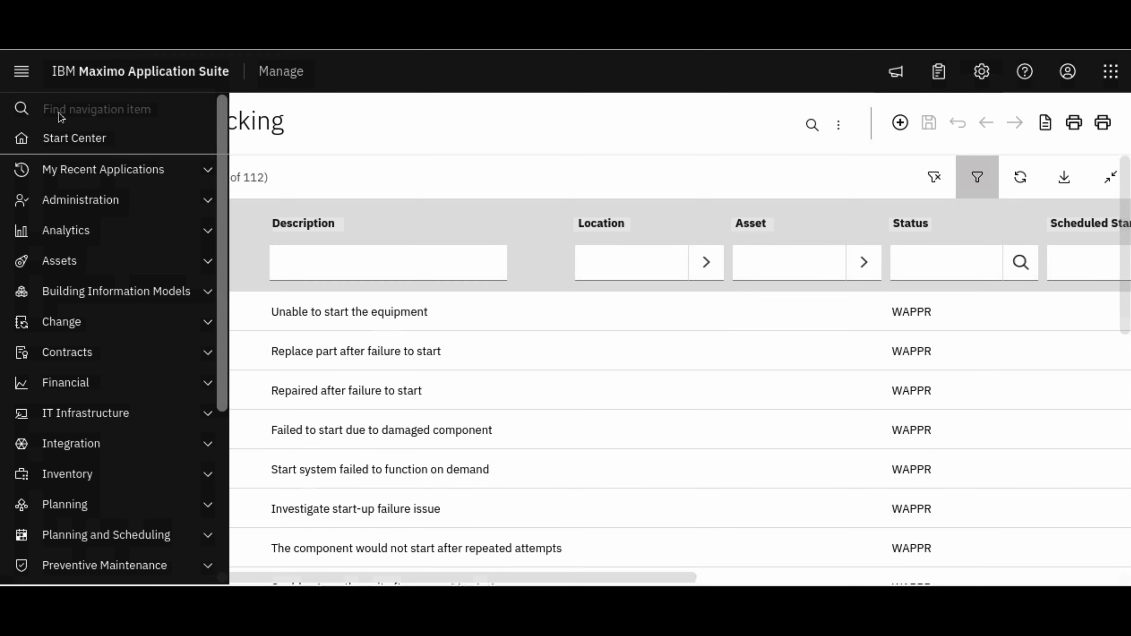
{"action": "left_click", "coordinate": [59, 112]}
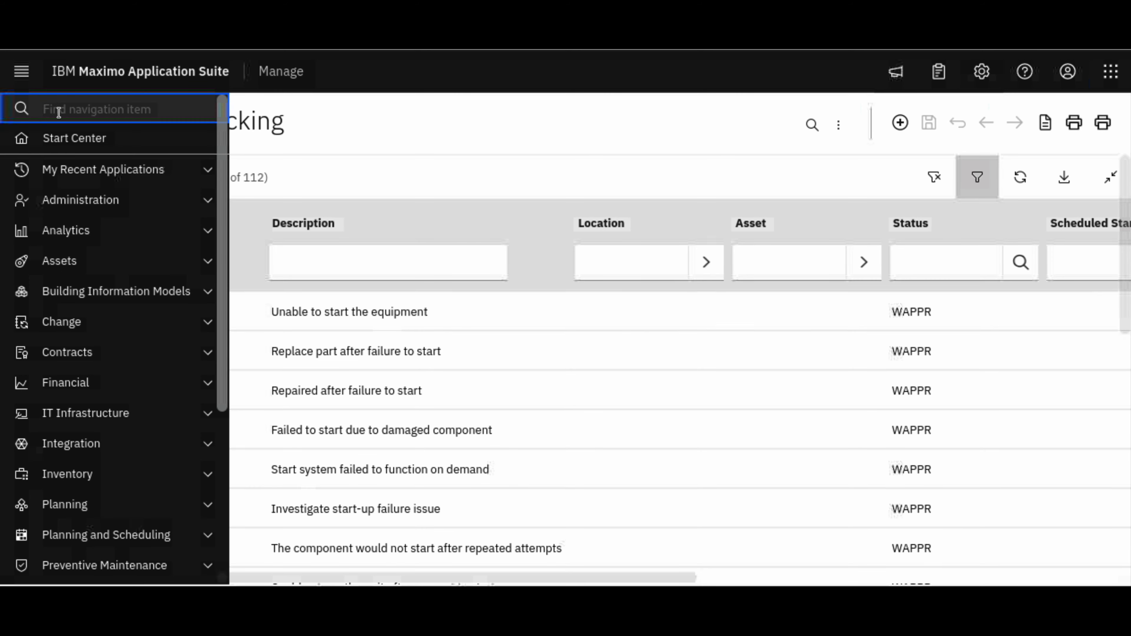
{"action": "type", "text": "ai con"}
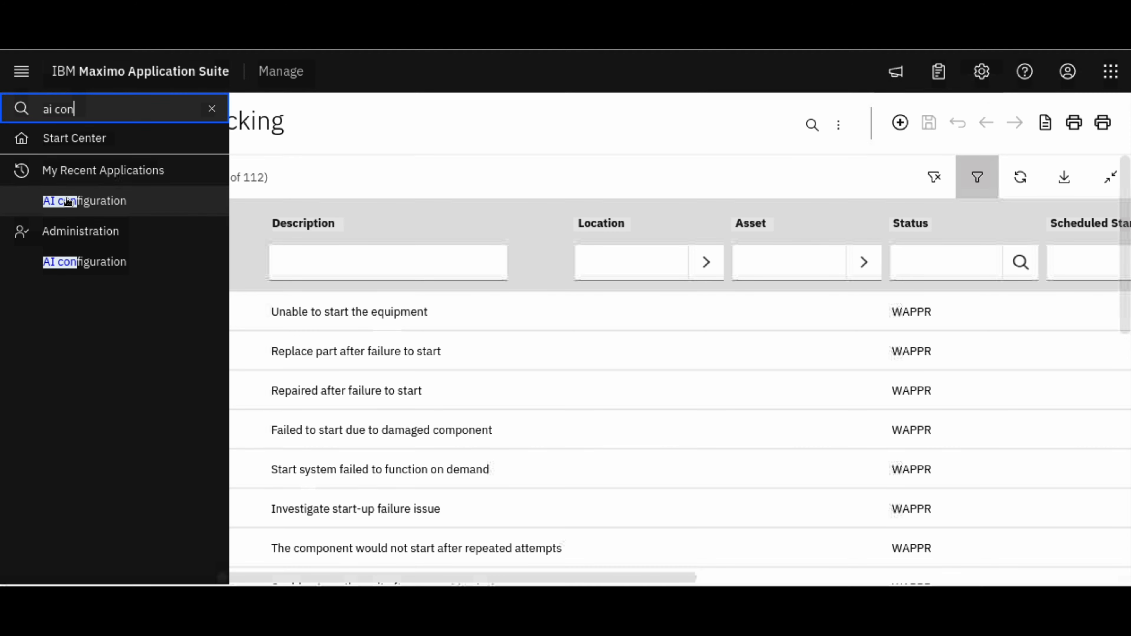
{"action": "left_click", "coordinate": [68, 203]}
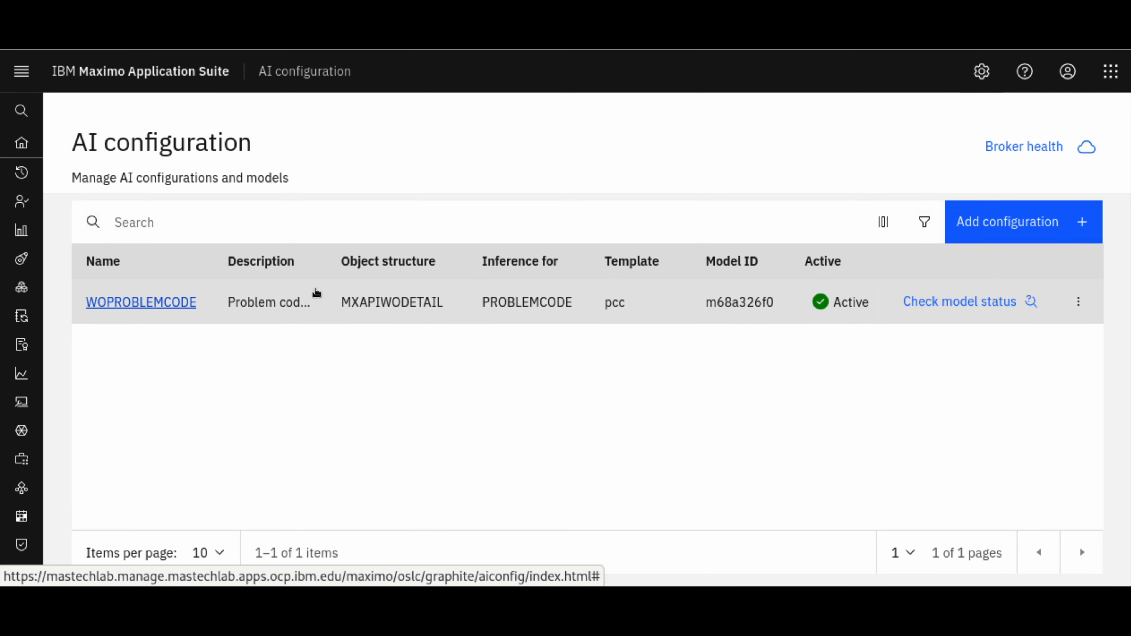
{"action": "left_click", "coordinate": [983, 308]}
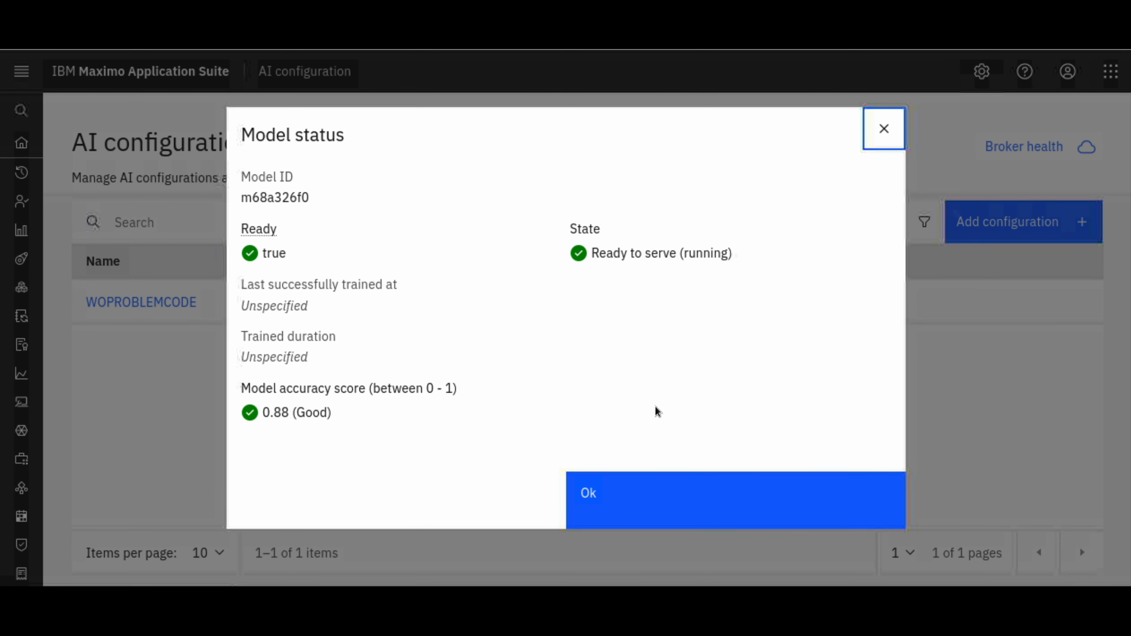